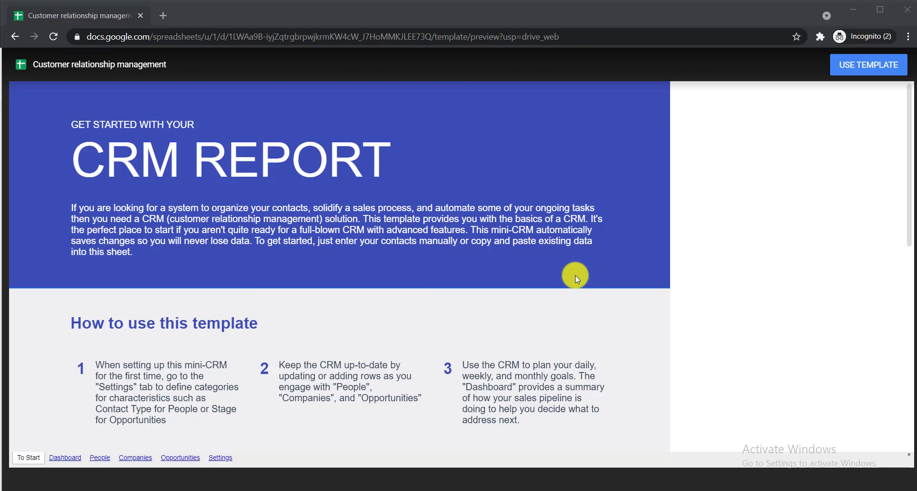
Browse the CRM report template preview and create your own editable copy of it
{"action": "scroll", "coordinate": [541, 282], "scroll_direction": "down", "scroll_amount": 1}
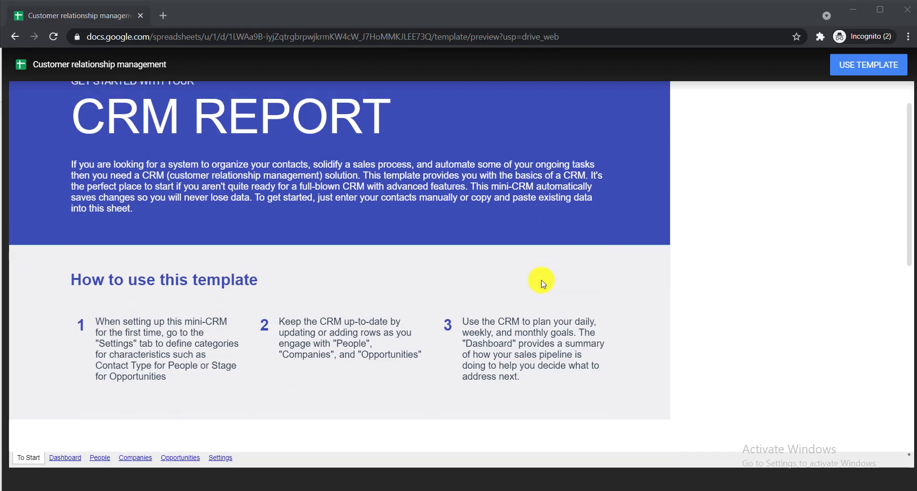
{"action": "scroll", "coordinate": [543, 284], "scroll_direction": "up", "scroll_amount": 1}
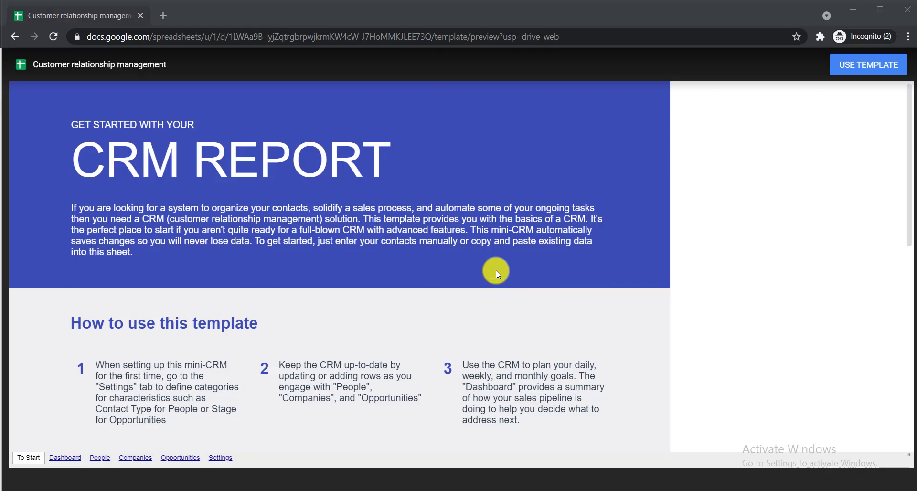
{"action": "scroll", "coordinate": [496, 271], "scroll_direction": "down", "scroll_amount": 1}
{"action": "scroll", "coordinate": [496, 270], "scroll_direction": "up", "scroll_amount": 1}
{"action": "scroll", "coordinate": [478, 230], "scroll_direction": "down", "scroll_amount": 4}
{"action": "scroll", "coordinate": [478, 230], "scroll_direction": "up", "scroll_amount": 4}
{"action": "scroll", "coordinate": [526, 237], "scroll_direction": "down", "scroll_amount": 3}
{"action": "scroll", "coordinate": [526, 237], "scroll_direction": "up", "scroll_amount": 3}
{"action": "right_click", "coordinate": [867, 66]}
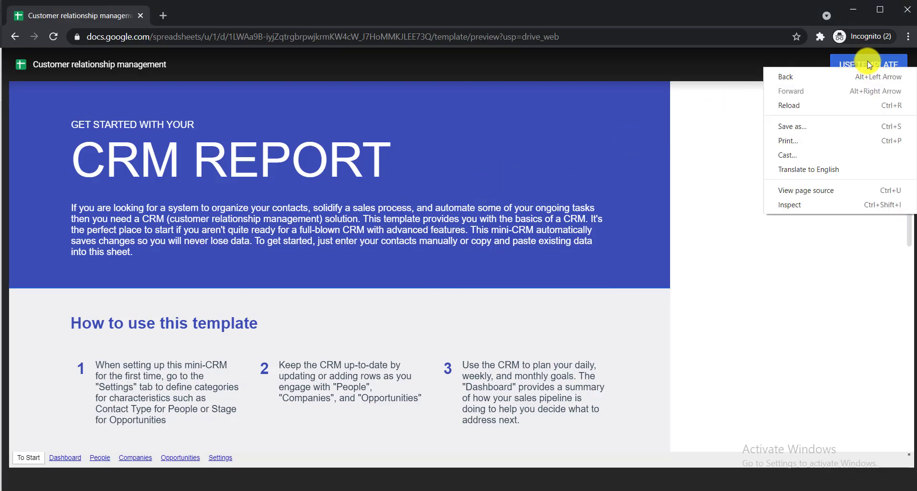
{"action": "left_click", "coordinate": [869, 62]}
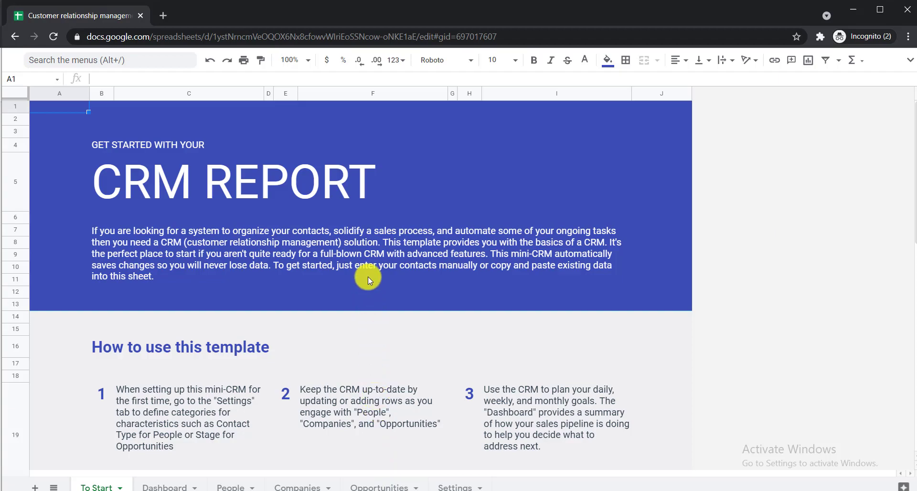
View the Dashboard sheet's $280,915 sales total and scroll through the opportunity charts
{"action": "left_click", "coordinate": [159, 487]}
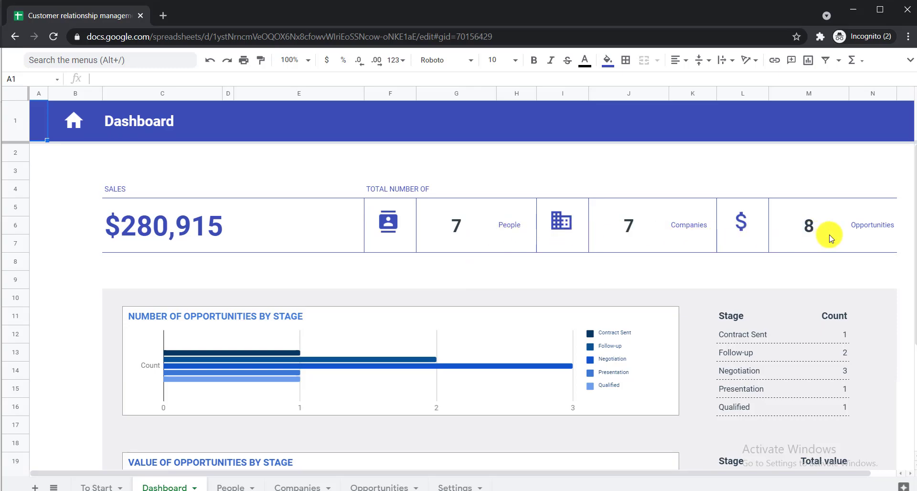
{"action": "scroll", "coordinate": [831, 238], "scroll_direction": "down", "scroll_amount": 2}
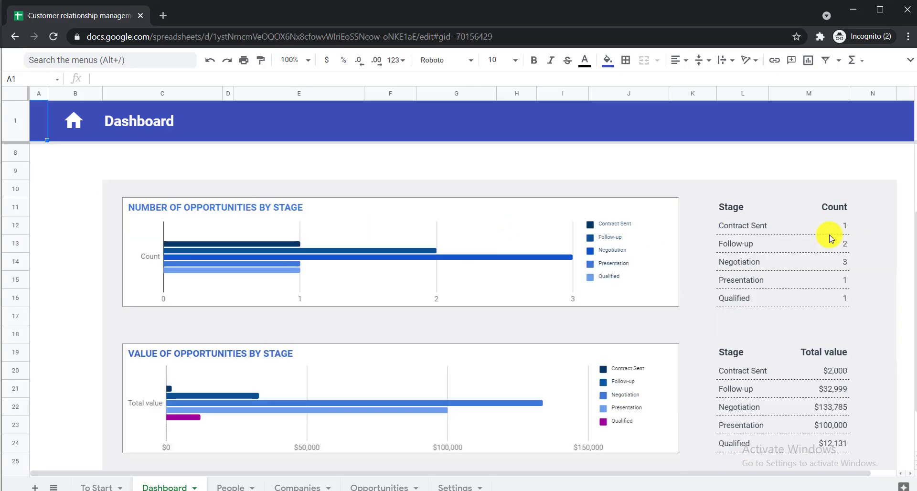
{"action": "scroll", "coordinate": [831, 239], "scroll_direction": "down", "scroll_amount": 1}
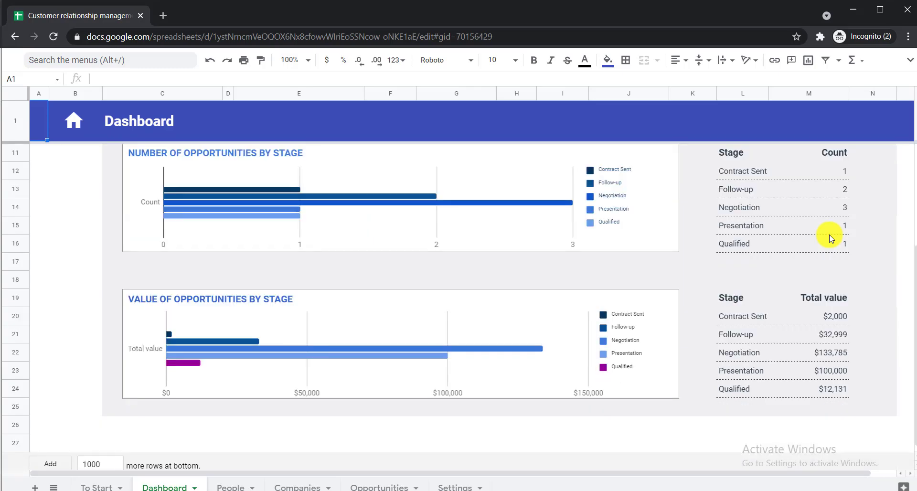
{"action": "scroll", "coordinate": [831, 238], "scroll_direction": "up", "scroll_amount": 2}
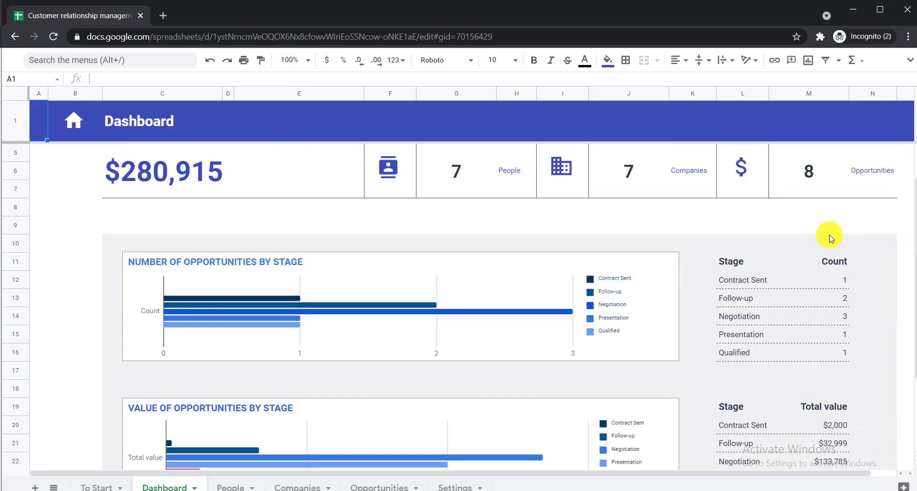
Look through the People, Companies and Opportunities sheets, ending back on People
{"action": "left_click", "coordinate": [229, 488]}
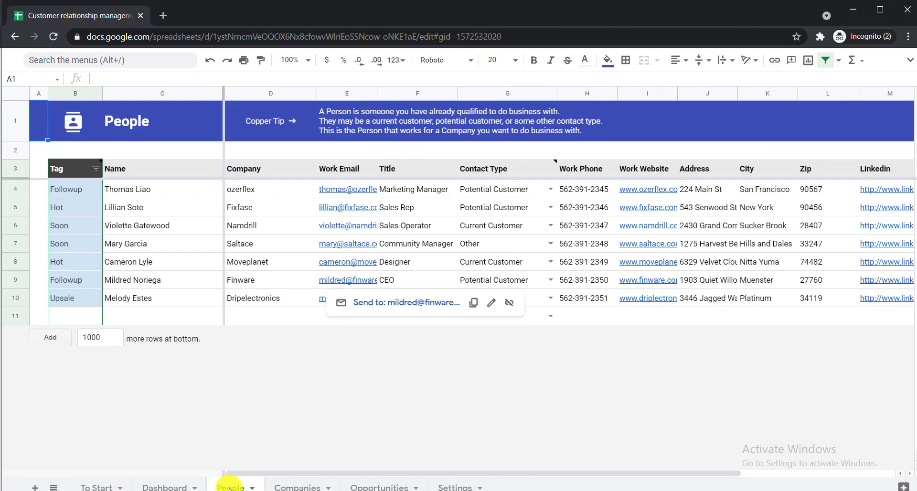
{"action": "left_click", "coordinate": [301, 487]}
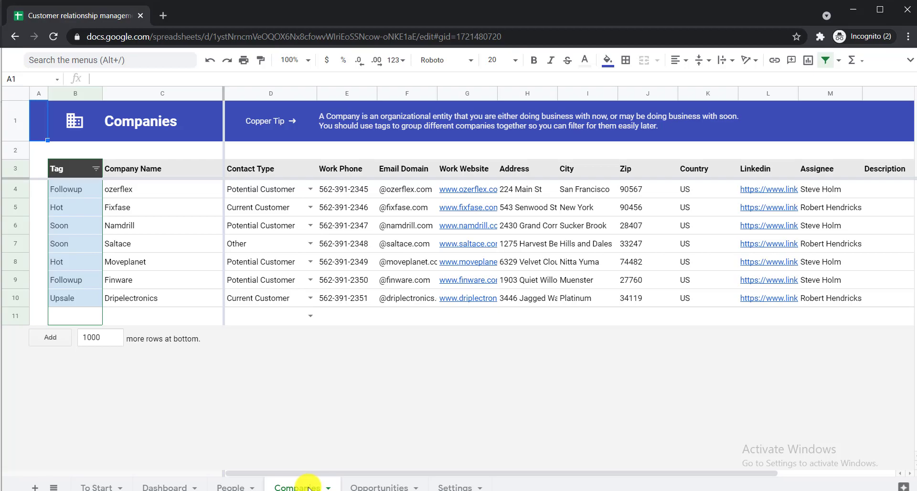
{"action": "left_click", "coordinate": [373, 487]}
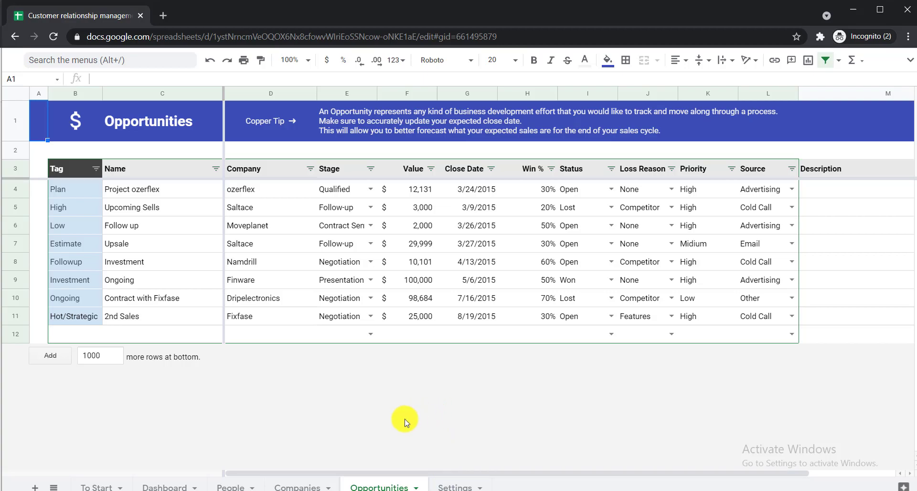
{"action": "left_click", "coordinate": [231, 487]}
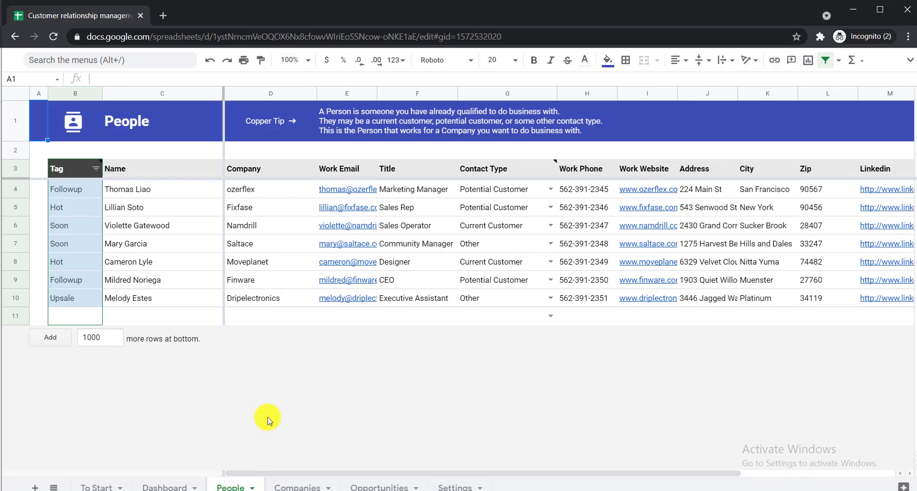
{"action": "mouse_move", "coordinate": [343, 260]}
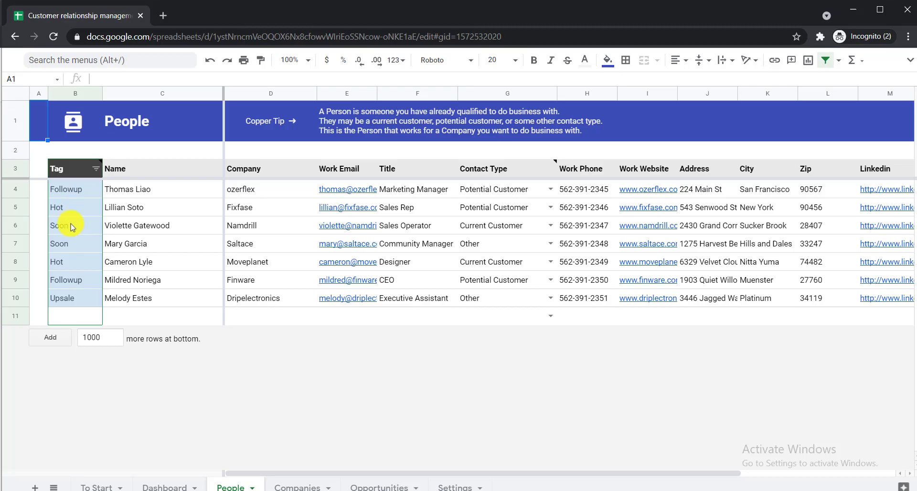
Replace the first contact's name in cell C4 with 'hhhh'
{"action": "left_click", "coordinate": [65, 207]}
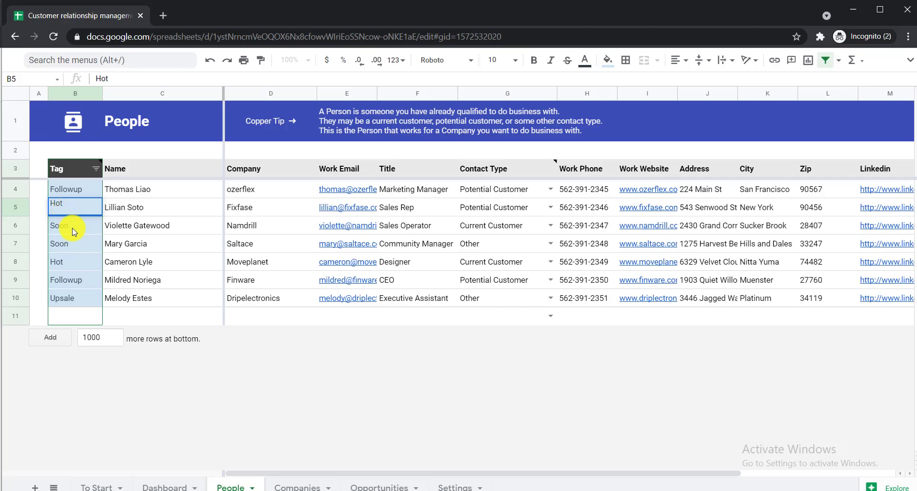
{"action": "double_click", "coordinate": [73, 227]}
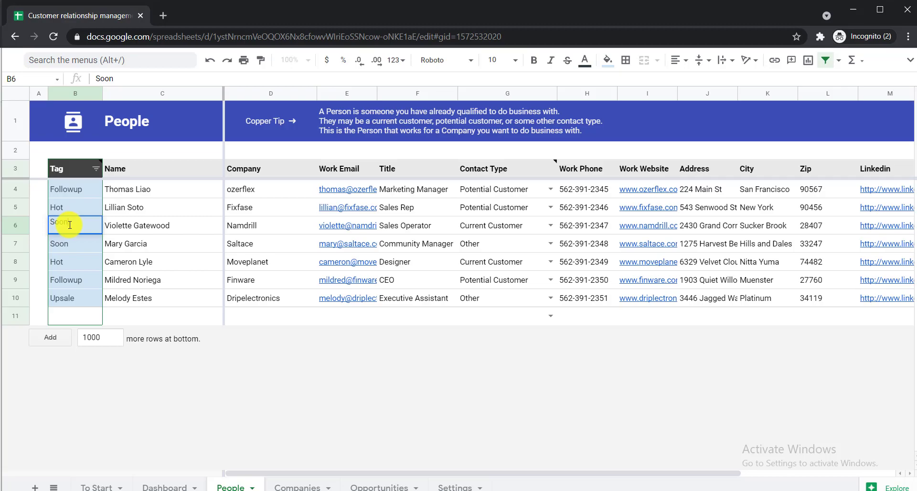
{"action": "double_click", "coordinate": [149, 195]}
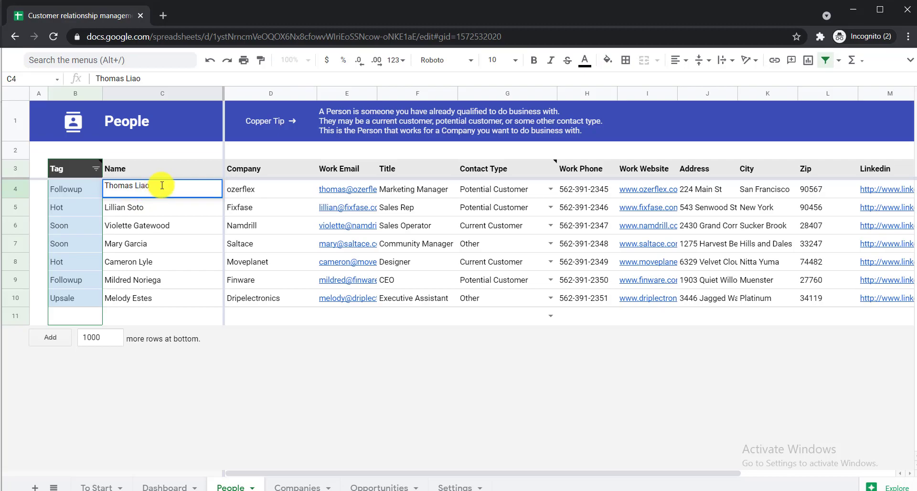
{"action": "left_click_drag", "start_coordinate": [159, 186], "coordinate": [107, 185]}
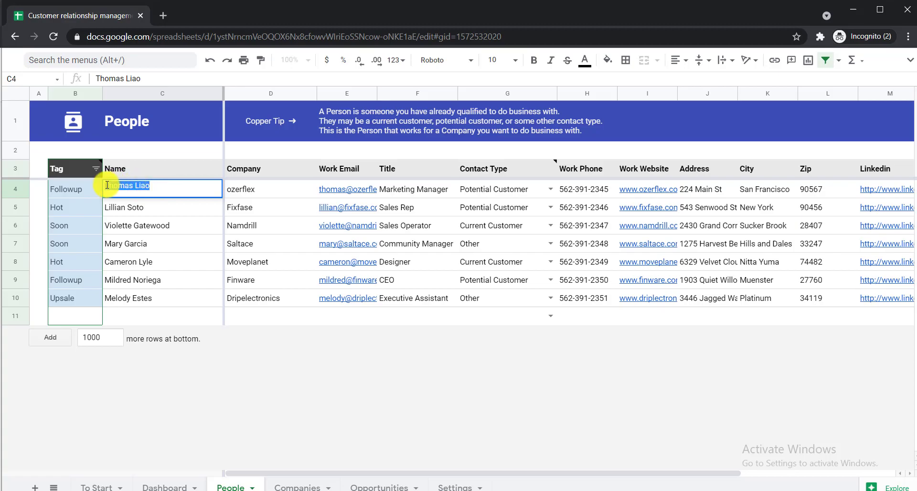
{"action": "type", "text": "hhhh"}
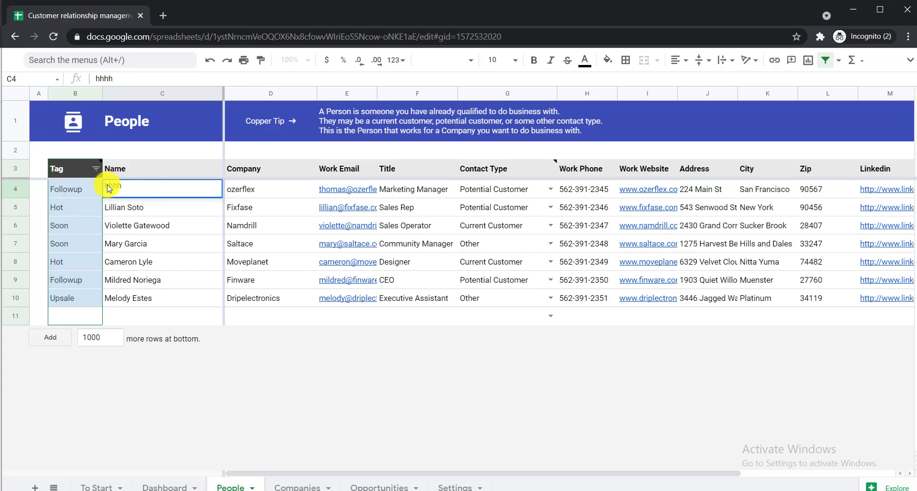
{"action": "left_click", "coordinate": [244, 192]}
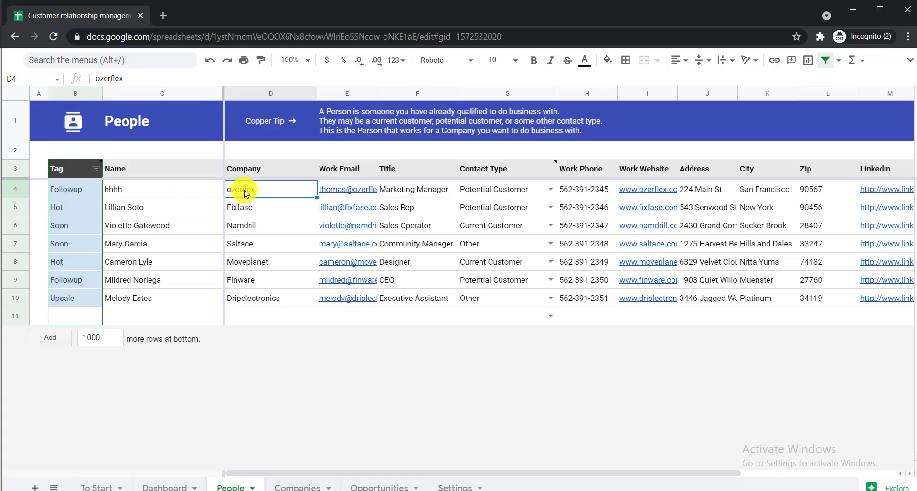
{"action": "left_click", "coordinate": [350, 192]}
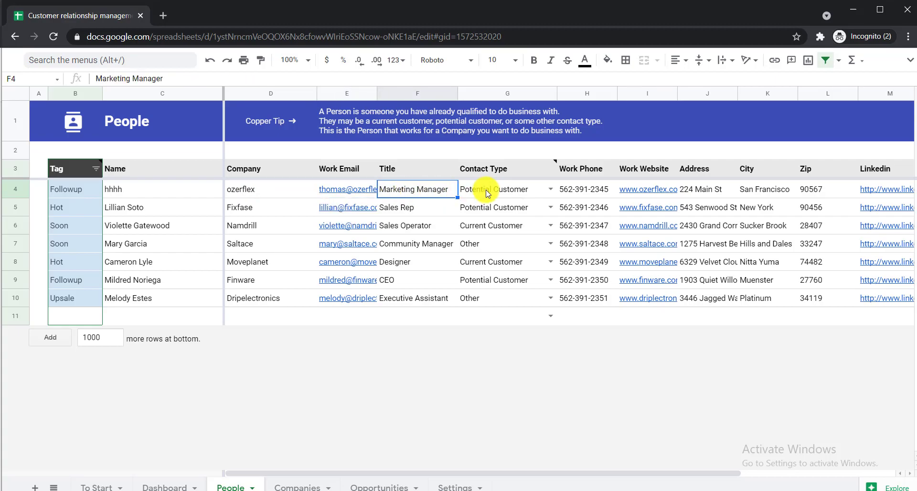
{"action": "left_click", "coordinate": [551, 193]}
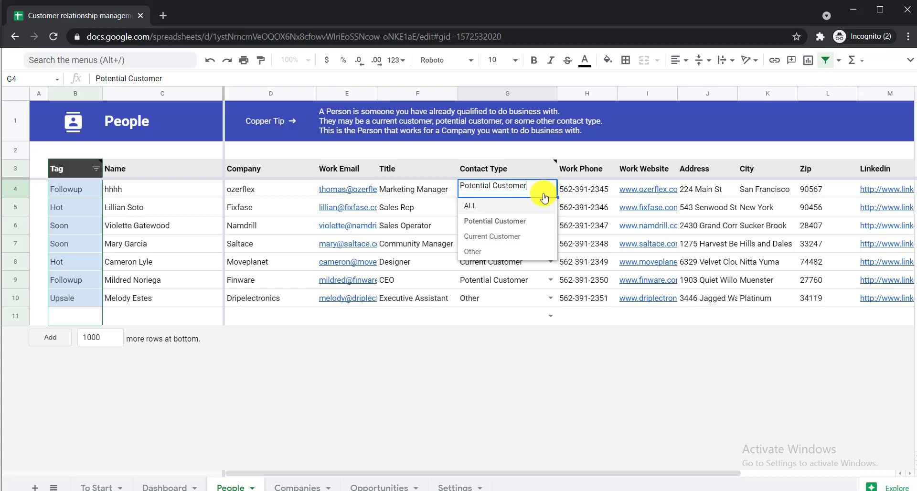
Change G4's Contact Type from Current Customer to Other
{"action": "left_click", "coordinate": [493, 237]}
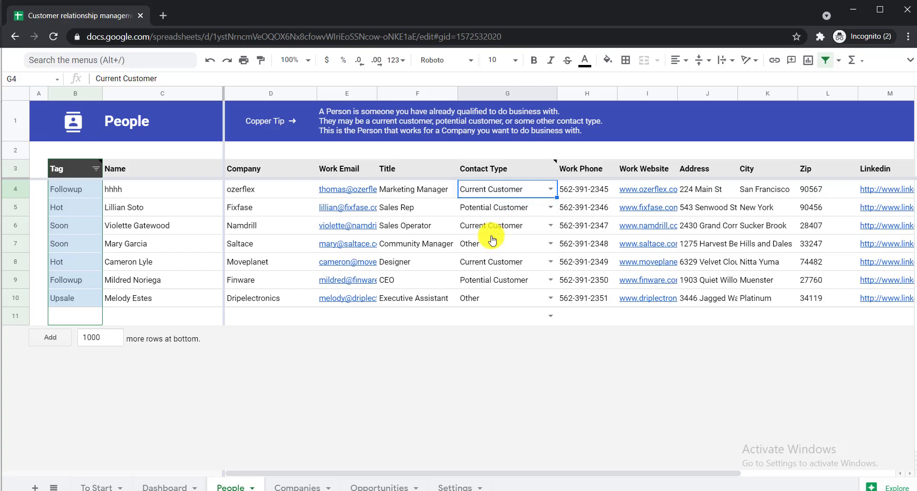
{"action": "left_click", "coordinate": [551, 190]}
{"action": "left_click", "coordinate": [479, 252]}
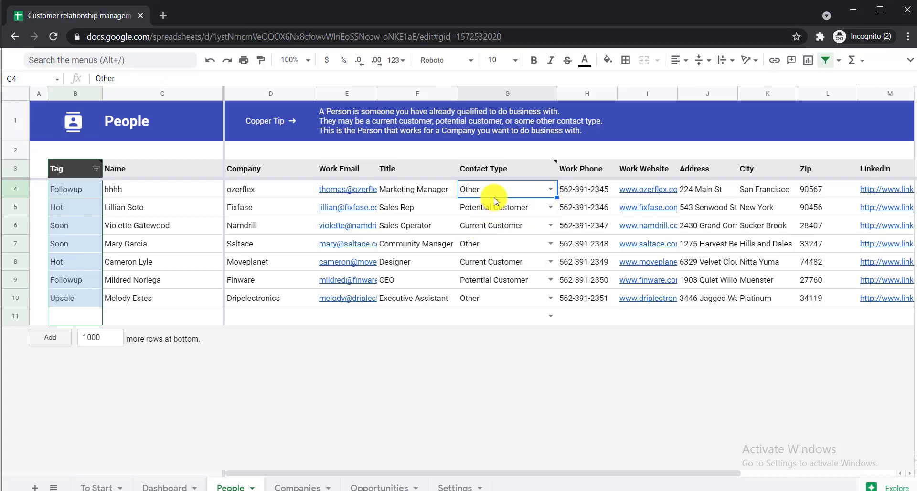
{"action": "left_click", "coordinate": [550, 192]}
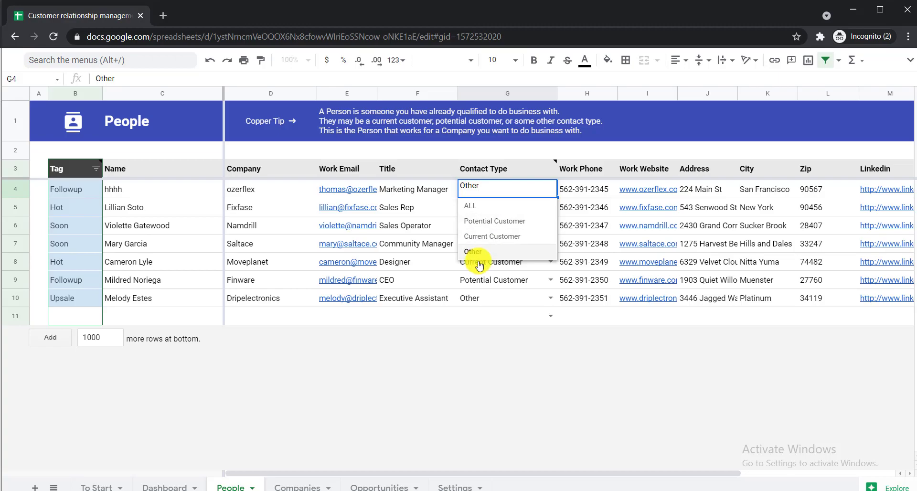
On the Settings sheet, paste 'Potential Customer' into cell B9 below Other
{"action": "left_click", "coordinate": [456, 488]}
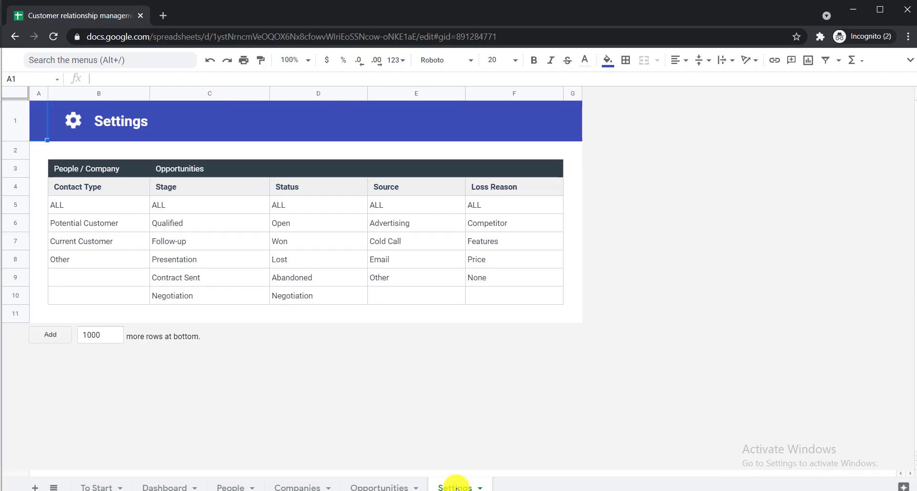
{"action": "double_click", "coordinate": [76, 279]}
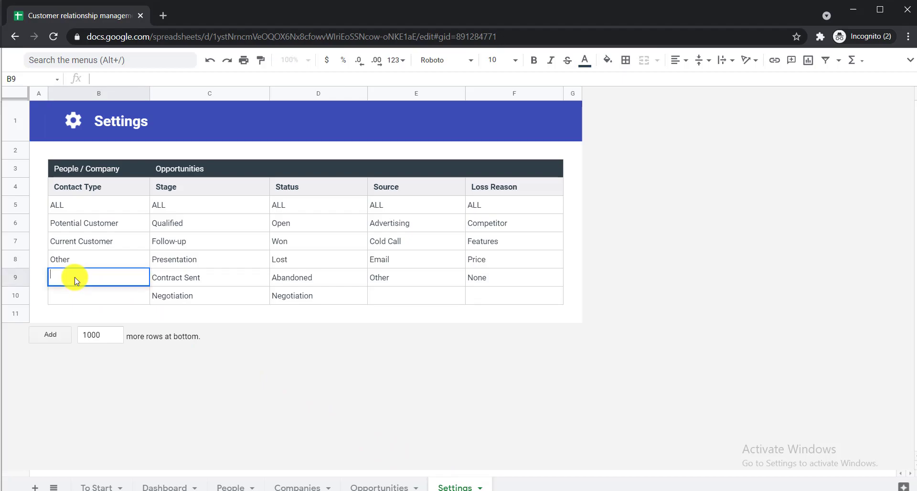
{"action": "type", "text": "Potential Customer"}
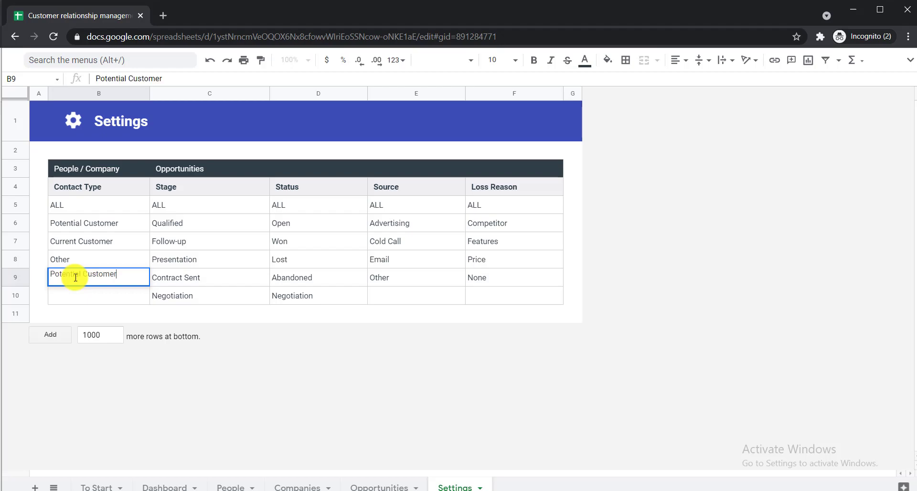
{"action": "key", "text": "Return"}
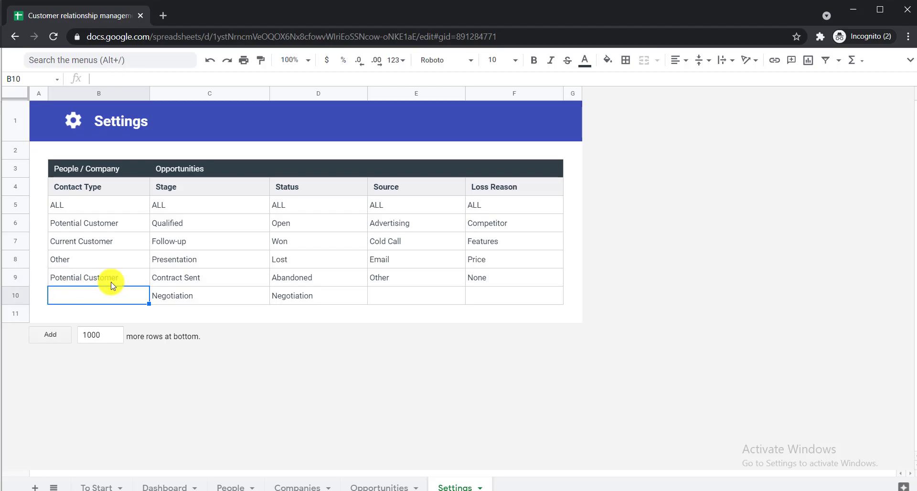
Check G4's Contact Type options on People, keep Other, then select Settings cell B9
{"action": "left_click", "coordinate": [229, 487]}
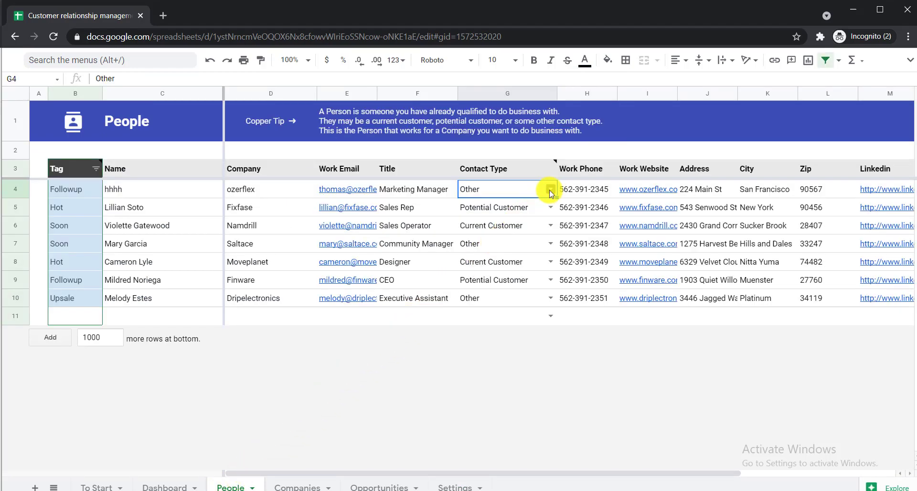
{"action": "left_click", "coordinate": [551, 192]}
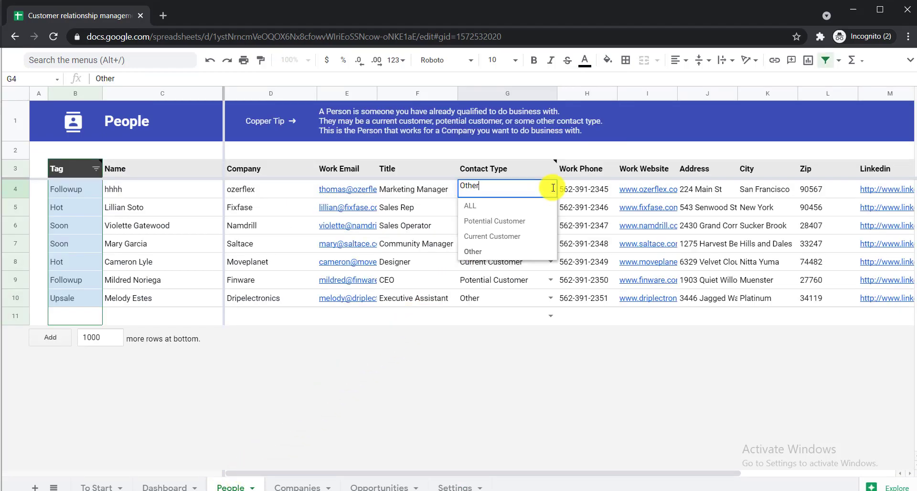
{"action": "left_click", "coordinate": [494, 333]}
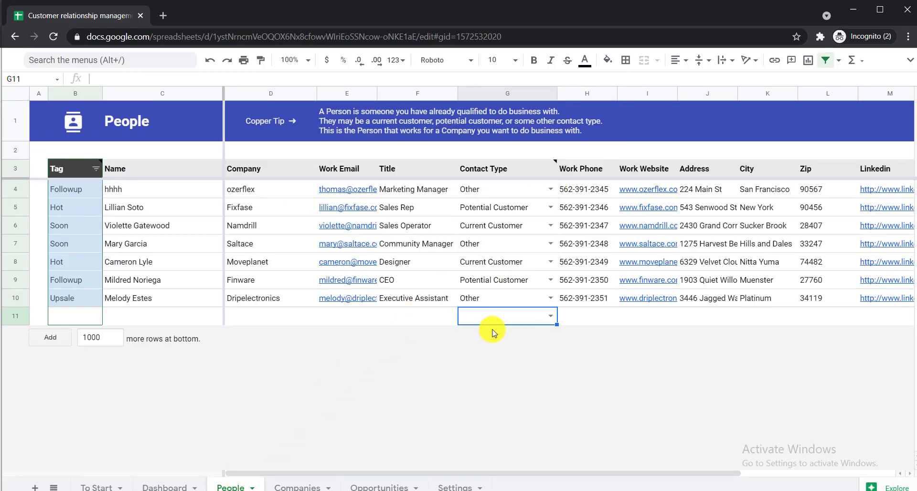
{"action": "left_click", "coordinate": [550, 188]}
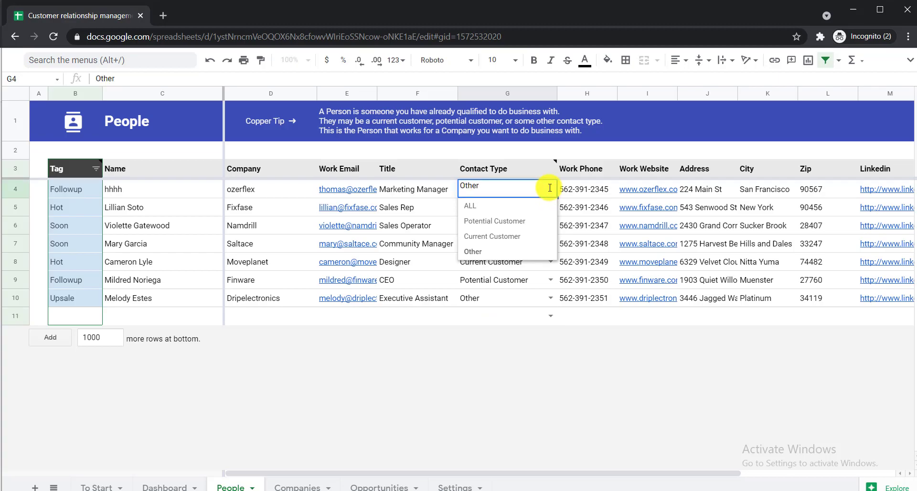
{"action": "key", "text": "Escape"}
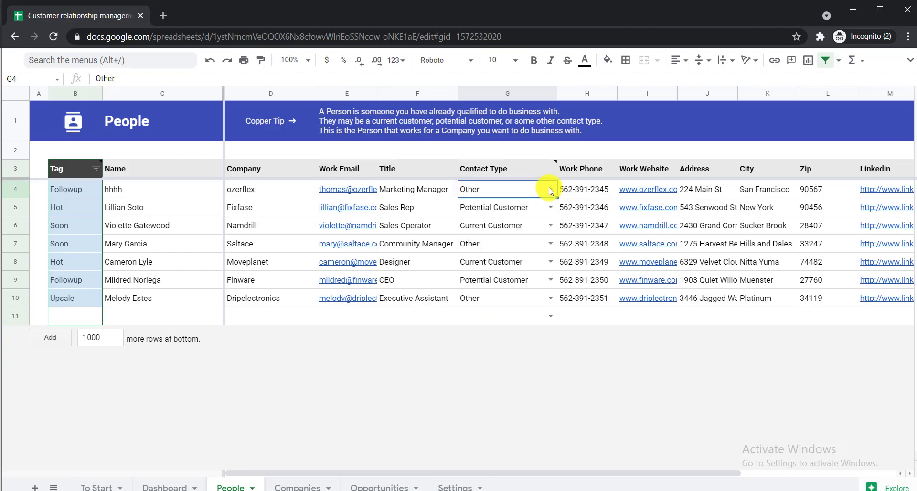
{"action": "left_click", "coordinate": [456, 488]}
{"action": "left_click", "coordinate": [83, 279]}
Change Settings cell B9 to 'High Potential Customer', then go back to People
{"action": "double_click", "coordinate": [83, 278]}
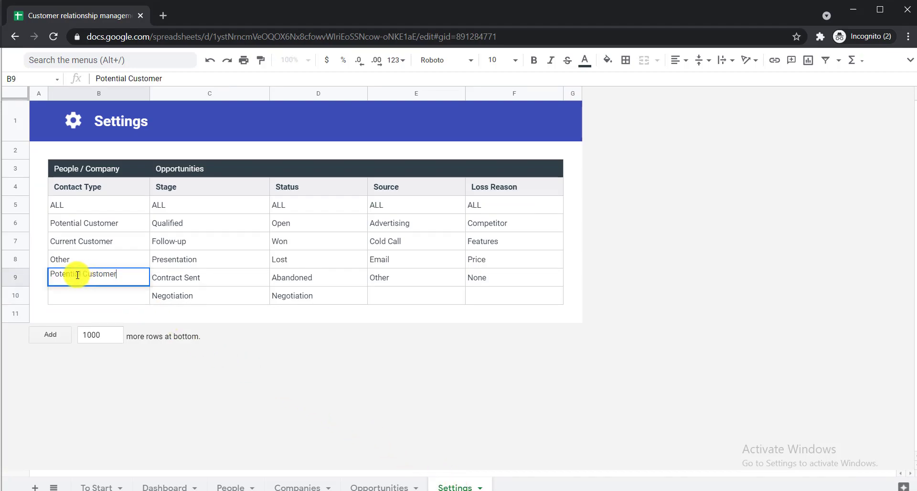
{"action": "left_click", "coordinate": [53, 277]}
{"action": "type", "text": "Hi"}
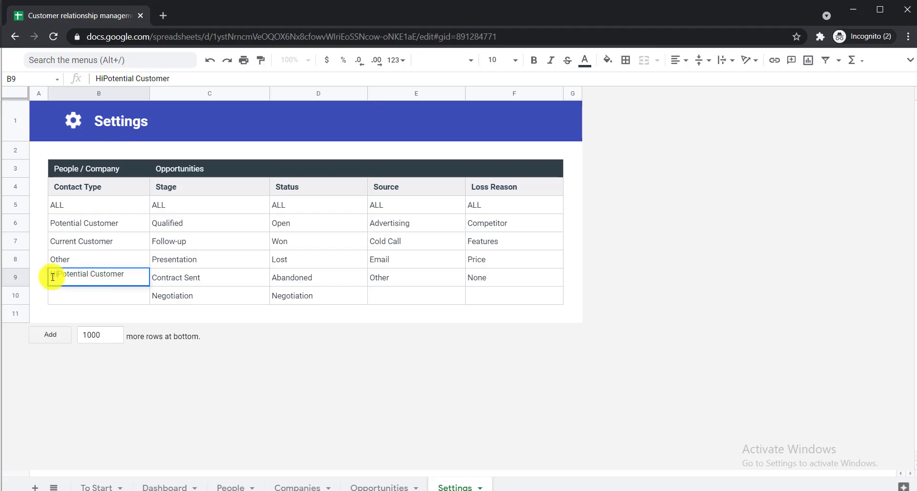
{"action": "type", "text": "hg"}
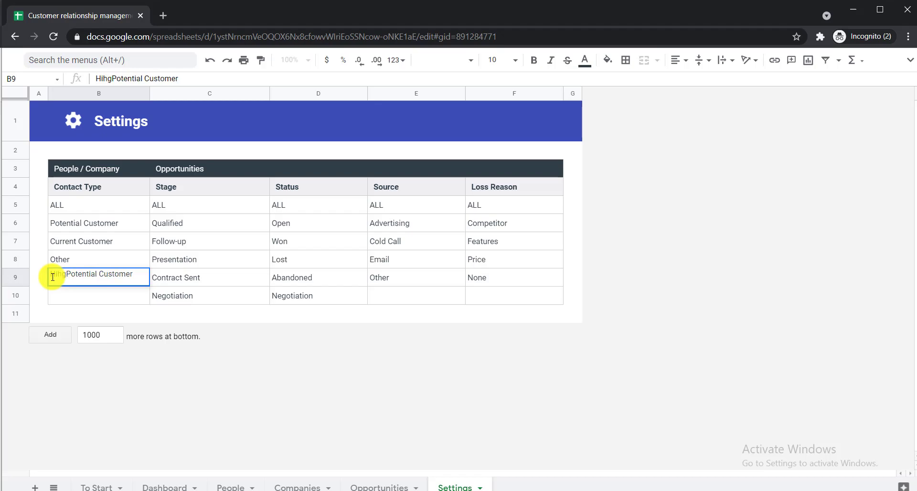
{"action": "key", "text": "BackSpace"}
{"action": "key", "text": "BackSpace"}
{"action": "type", "text": "gh"}
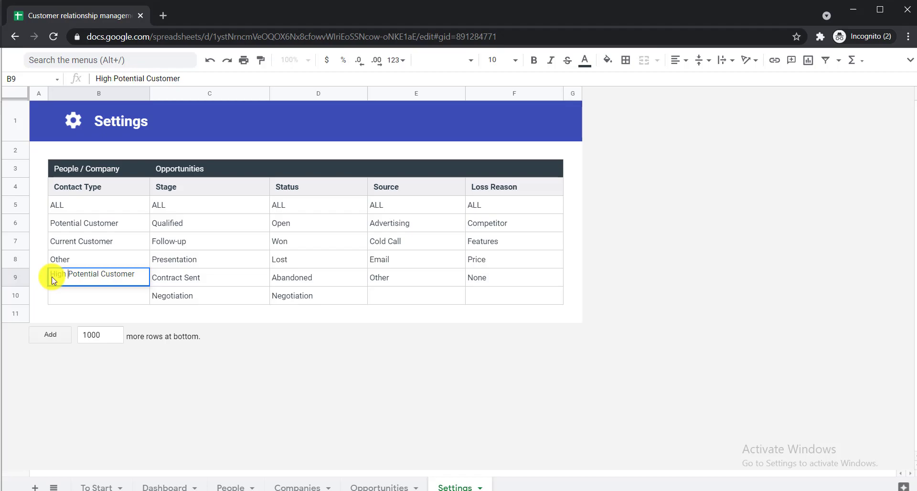
{"action": "key", "text": "Return"}
{"action": "left_click", "coordinate": [229, 486]}
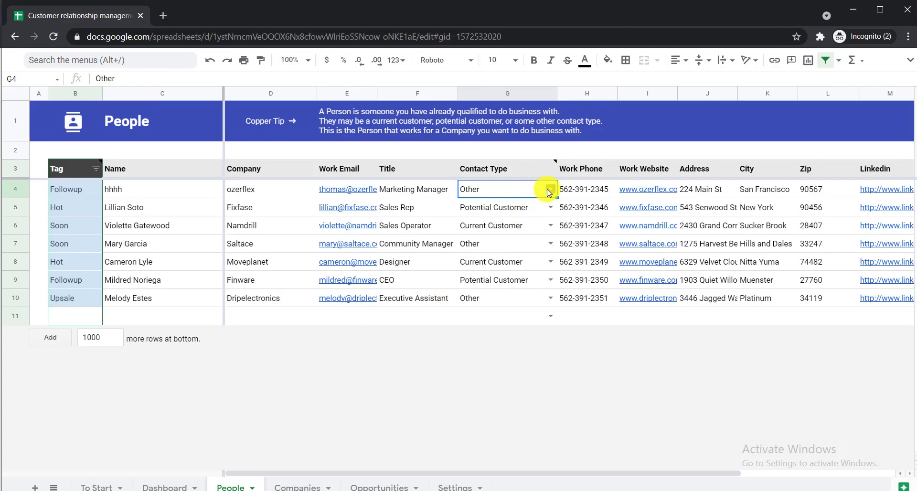
Confirm G4's Contact Type dropdown now lists High Potential Customer, leaving Other selected
{"action": "left_click", "coordinate": [550, 191]}
{"action": "key", "text": "Down"}
{"action": "key", "text": "Down"}
{"action": "key", "text": "Down"}
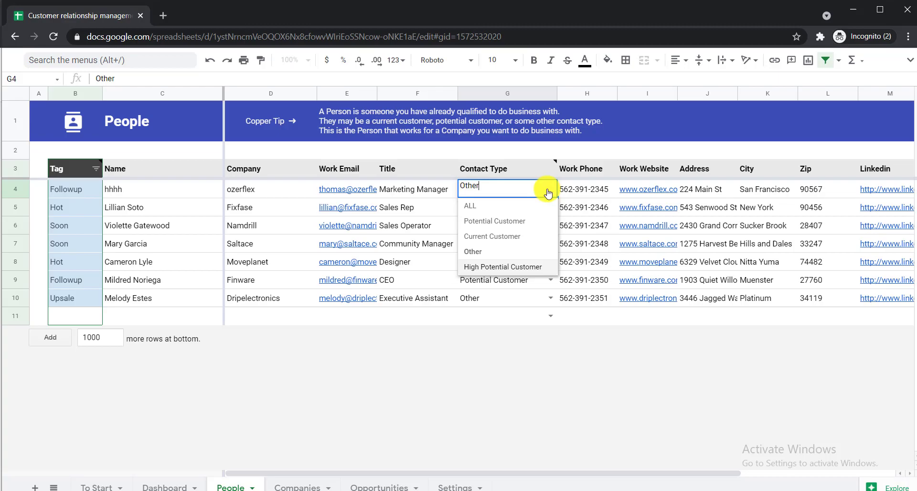
{"action": "key", "text": "Up"}
{"action": "key", "text": "Up"}
{"action": "key", "text": "Up"}
{"action": "key", "text": "Up"}
{"action": "key", "text": "Up"}
{"action": "key", "text": "Down"}
{"action": "key", "text": "Down"}
{"action": "key", "text": "Down"}
{"action": "key", "text": "Down"}
{"action": "key", "text": "Down"}
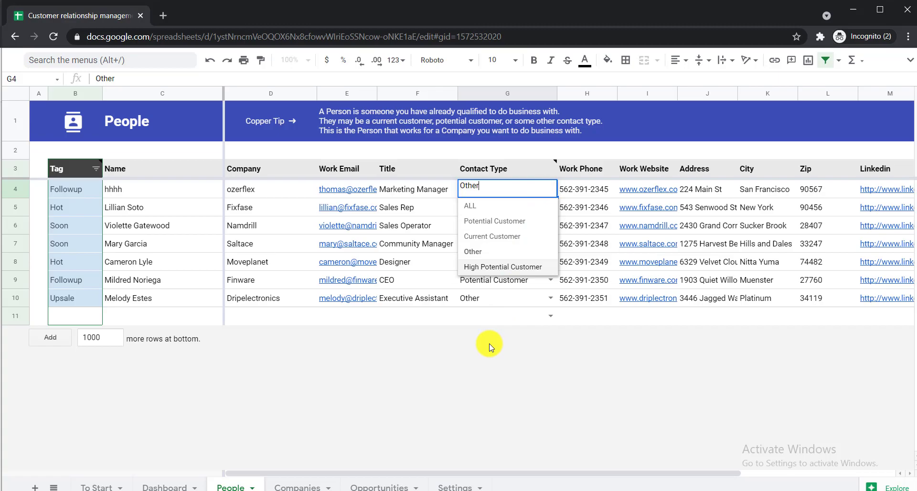
{"action": "left_click", "coordinate": [497, 319]}
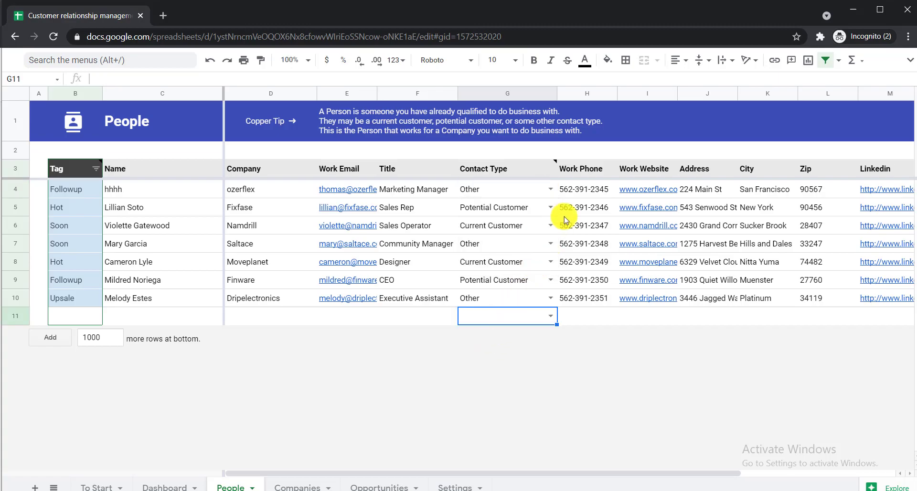
Append 1000 more rows to the People sheet and move on to Companies
{"action": "left_click", "coordinate": [583, 191]}
{"action": "mouse_move", "coordinate": [641, 190]}
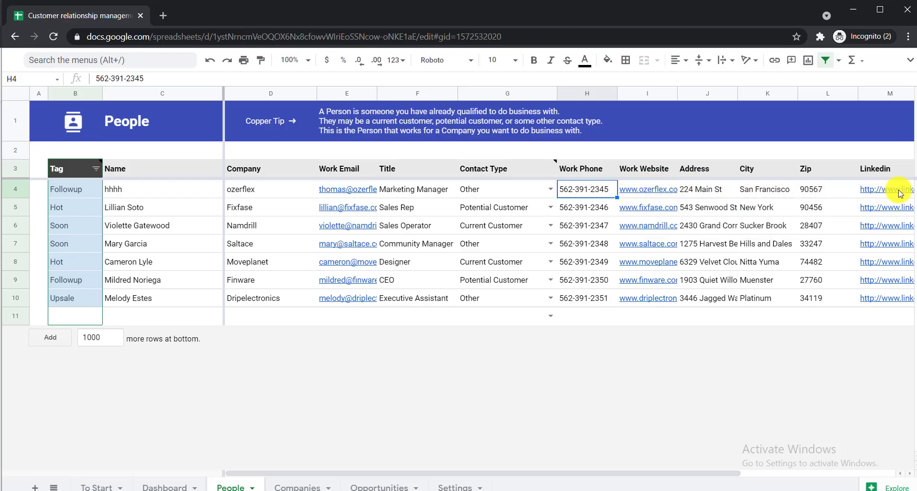
{"action": "mouse_move", "coordinate": [900, 193]}
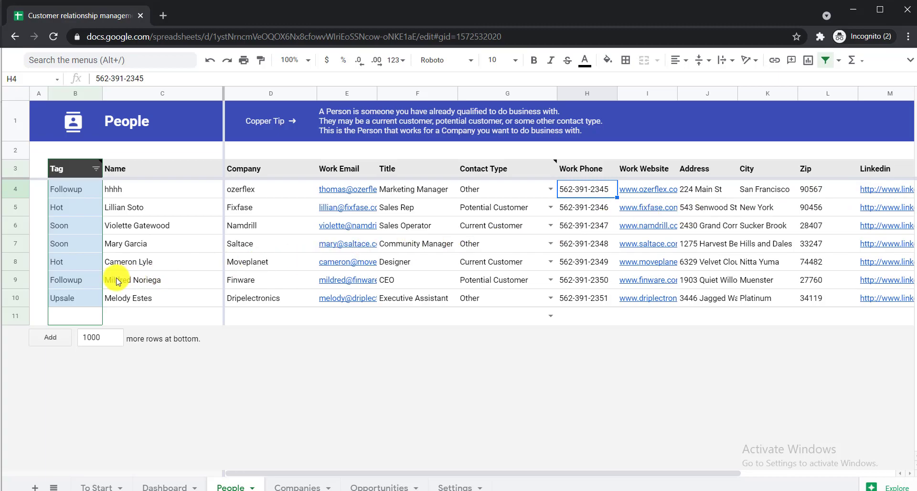
{"action": "left_click", "coordinate": [48, 339]}
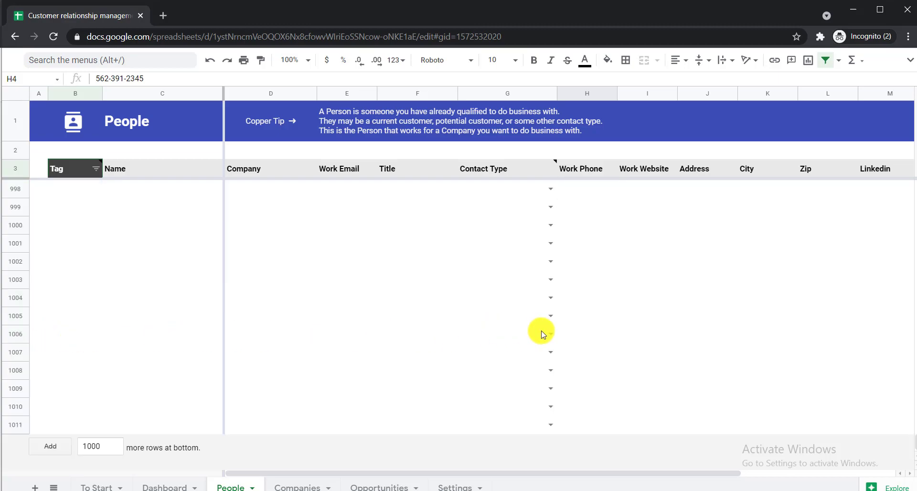
{"action": "scroll", "coordinate": [542, 334], "scroll_direction": "up", "scroll_amount": 15}
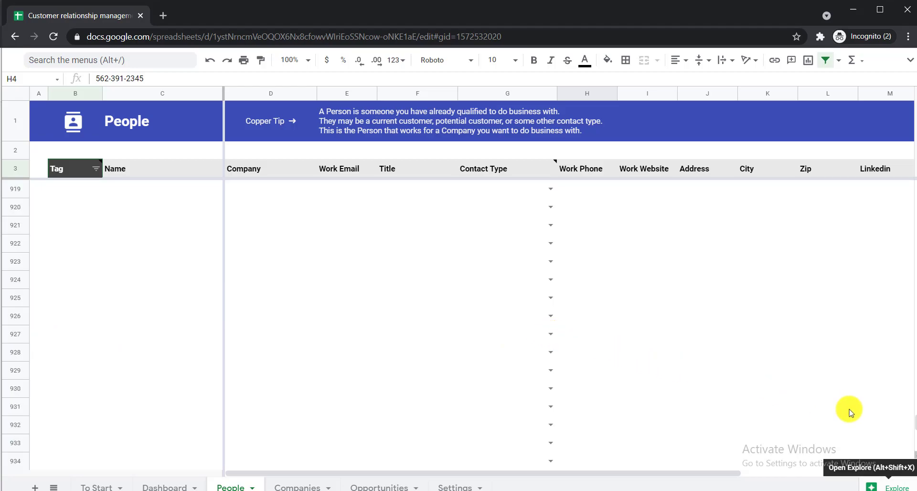
{"action": "left_click_drag", "start_coordinate": [913, 423], "coordinate": [913, 139]}
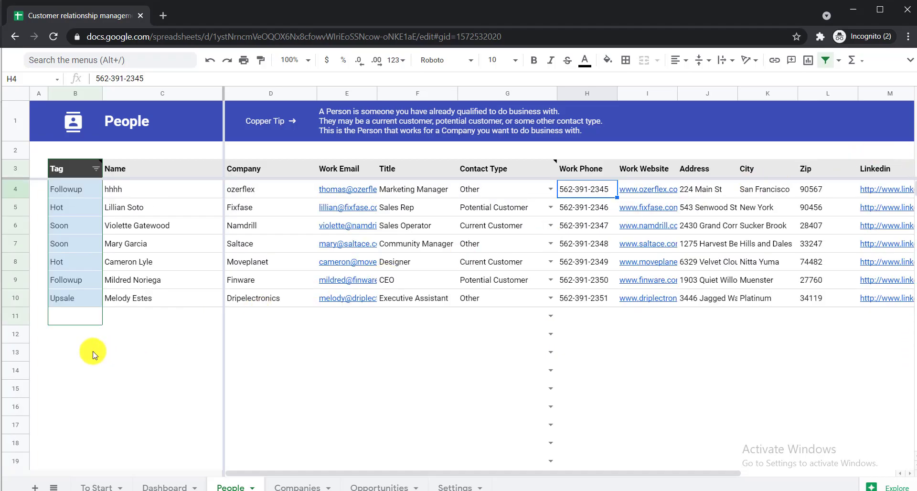
{"action": "left_click", "coordinate": [292, 488]}
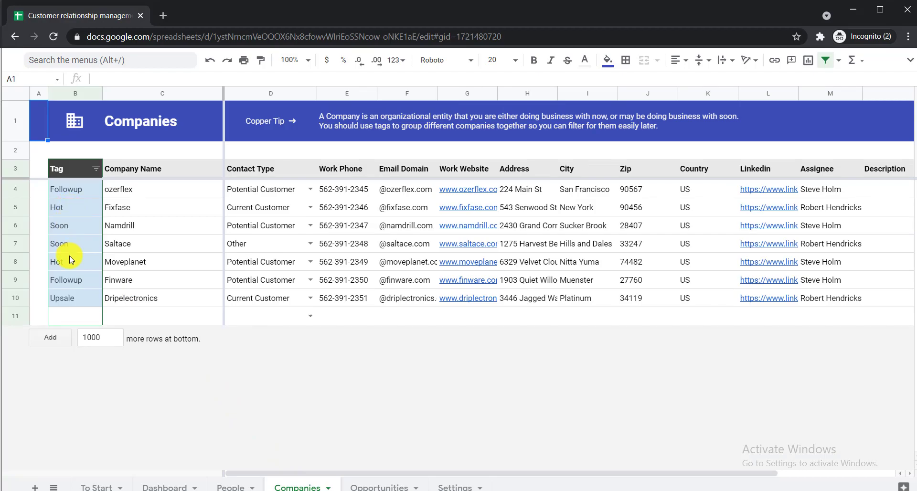
Verify the Companies D4 Contact Type dropdown offers High Potential Customer, then open Opportunities
{"action": "left_click", "coordinate": [133, 193]}
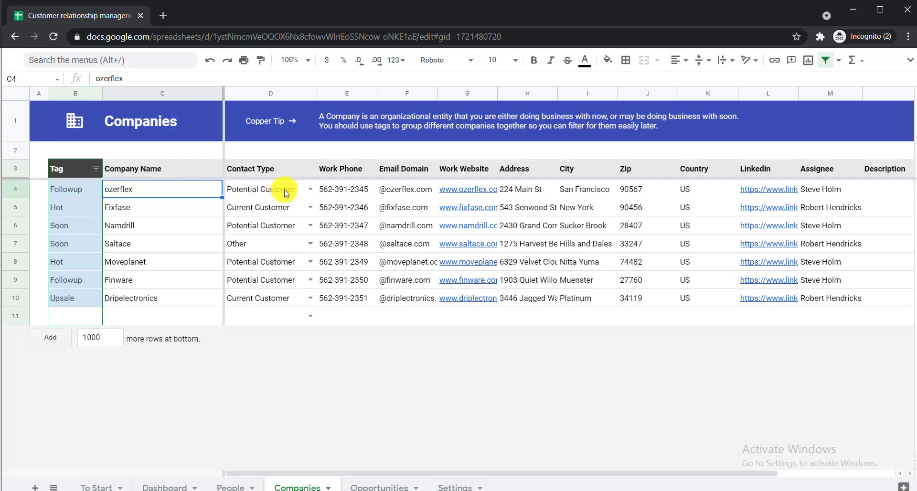
{"action": "left_click", "coordinate": [311, 191]}
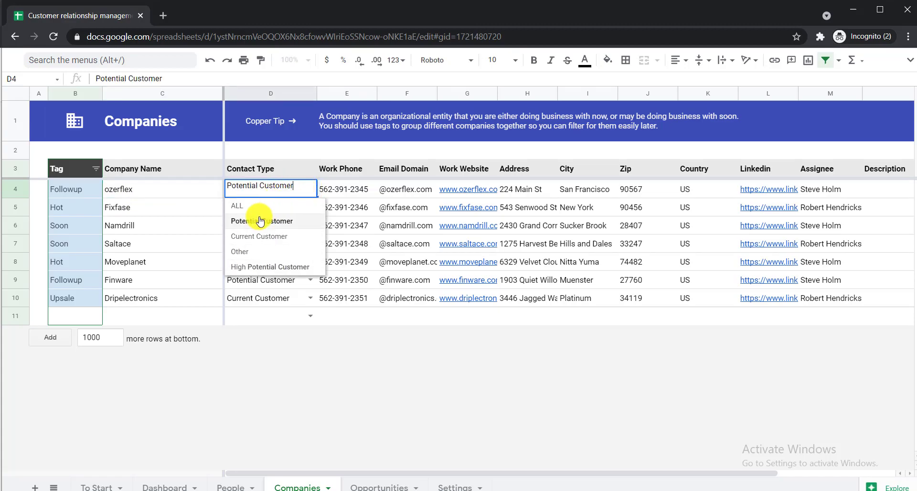
{"action": "left_click", "coordinate": [451, 488]}
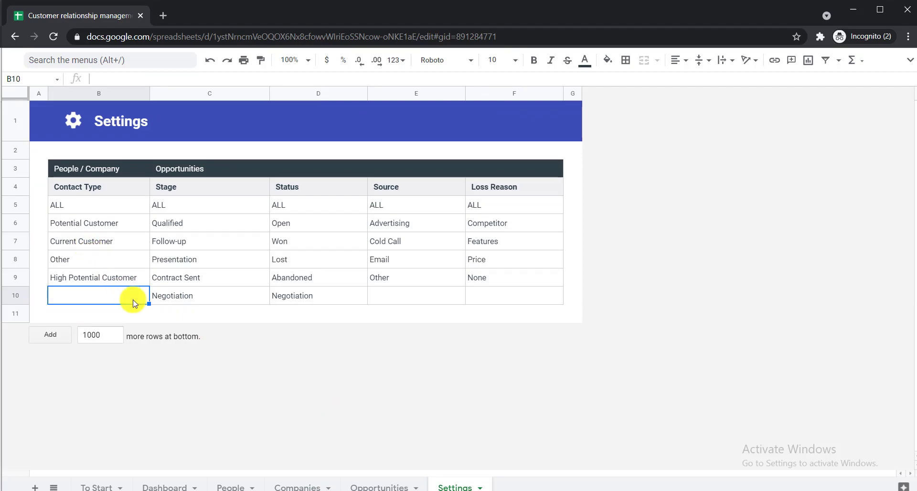
{"action": "left_click", "coordinate": [289, 487]}
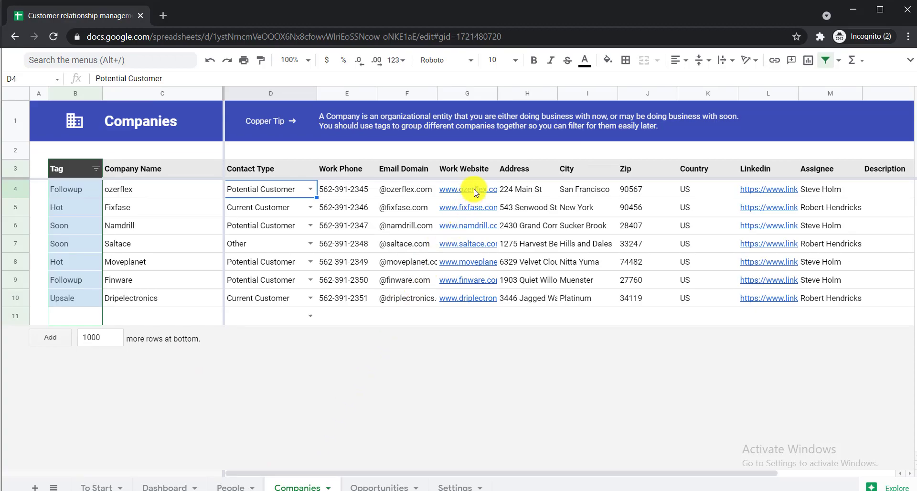
{"action": "mouse_move", "coordinate": [476, 192]}
{"action": "left_click", "coordinate": [365, 485]}
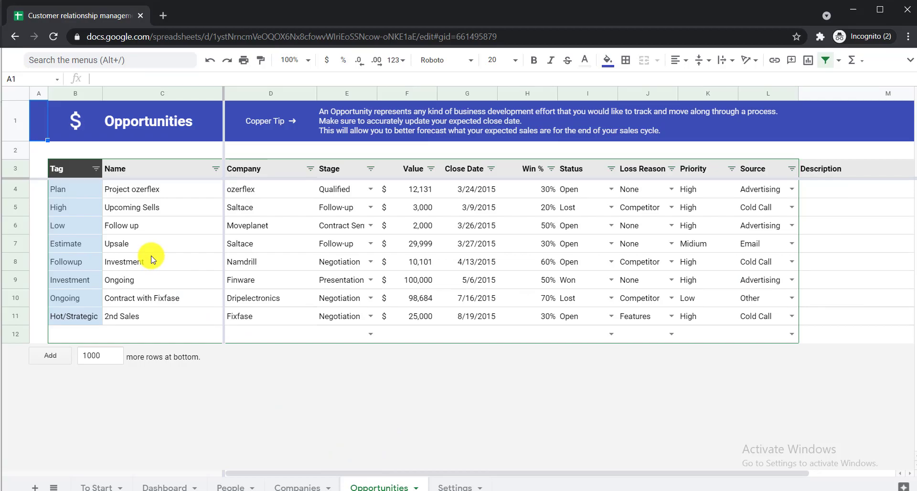
Set Project ozerflex's stage in E4 to Follow-up, review the Stage choices again, then go to Settings
{"action": "left_click", "coordinate": [148, 192]}
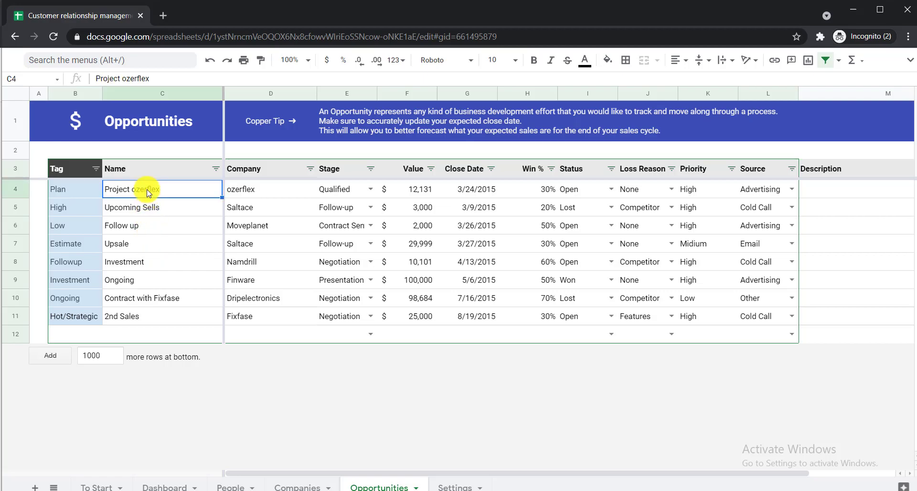
{"action": "left_click", "coordinate": [248, 193]}
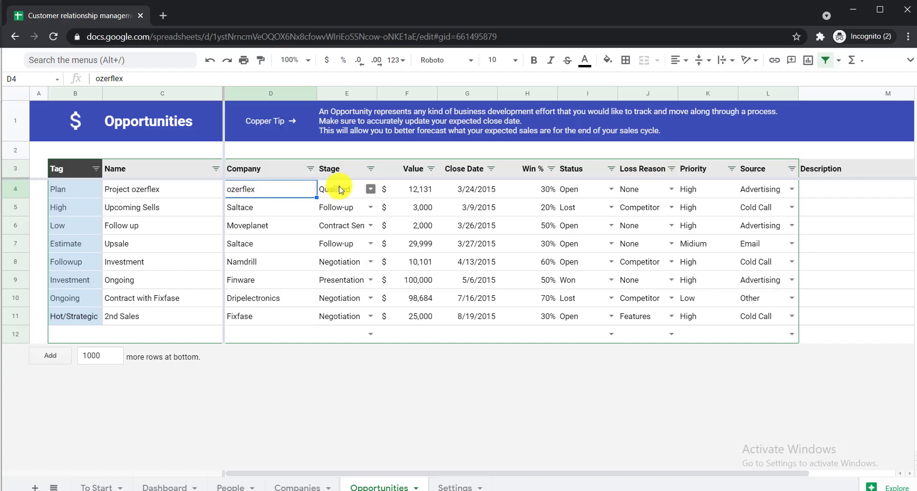
{"action": "left_click", "coordinate": [370, 189]}
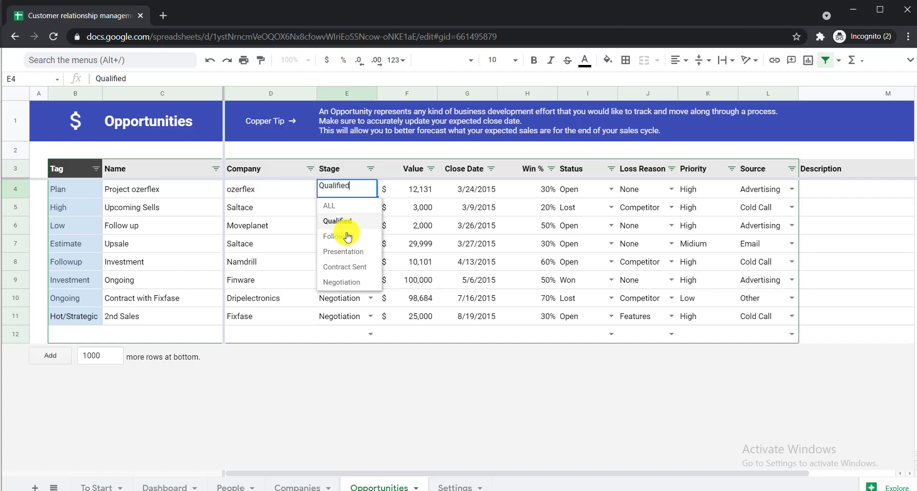
{"action": "key", "text": "Down"}
{"action": "key", "text": "Down"}
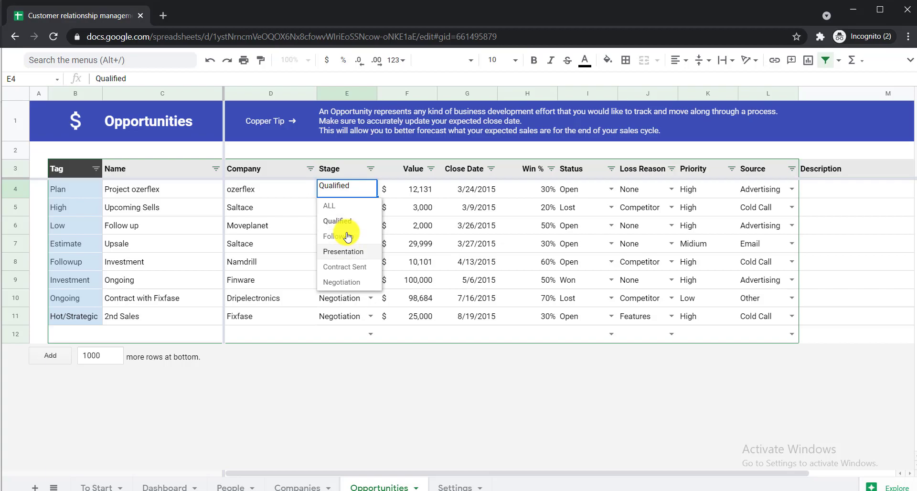
{"action": "key", "text": "Down"}
{"action": "key", "text": "Down"}
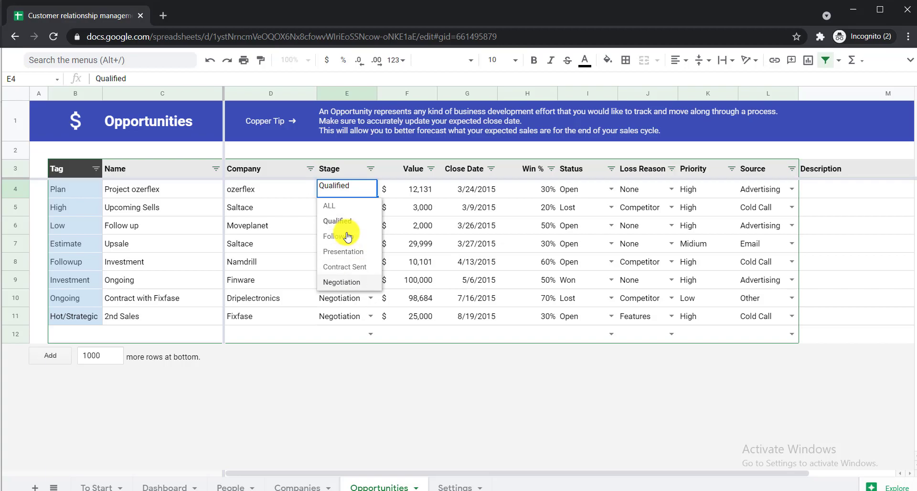
{"action": "key", "text": "Up"}
{"action": "key", "text": "Up"}
{"action": "key", "text": "Up"}
{"action": "key", "text": "Up"}
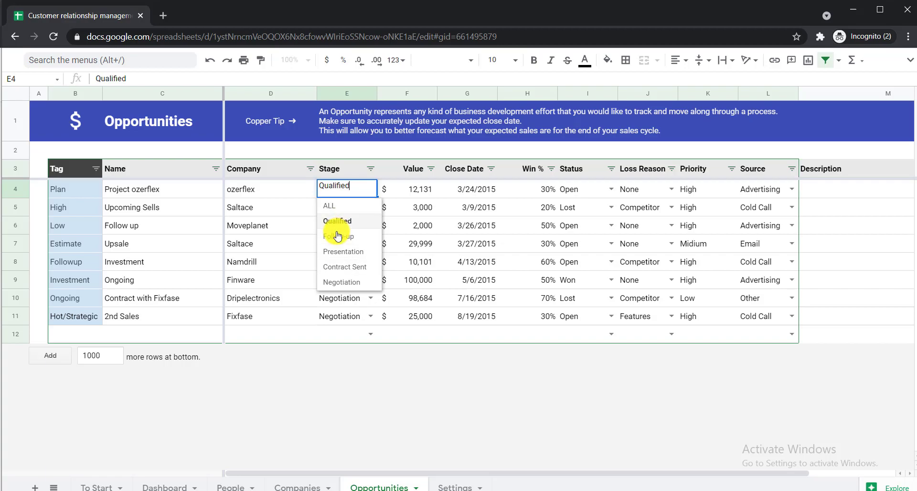
{"action": "left_click", "coordinate": [337, 236]}
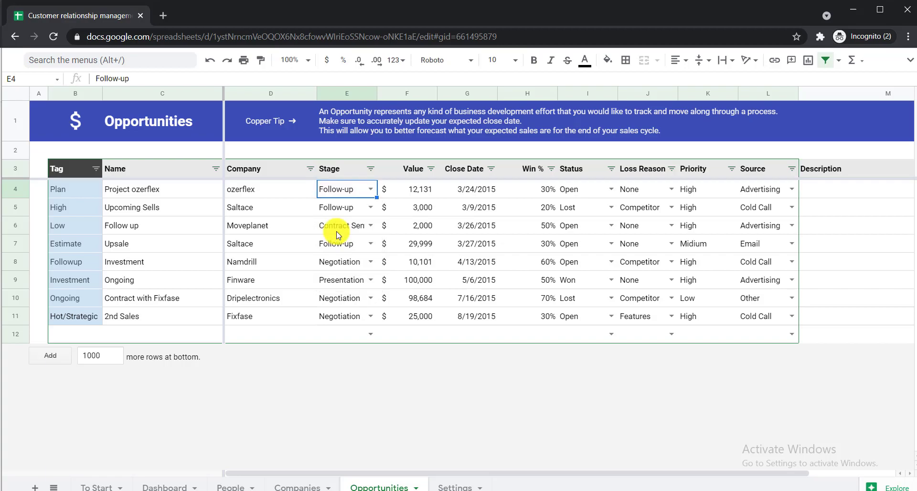
{"action": "left_click", "coordinate": [369, 191]}
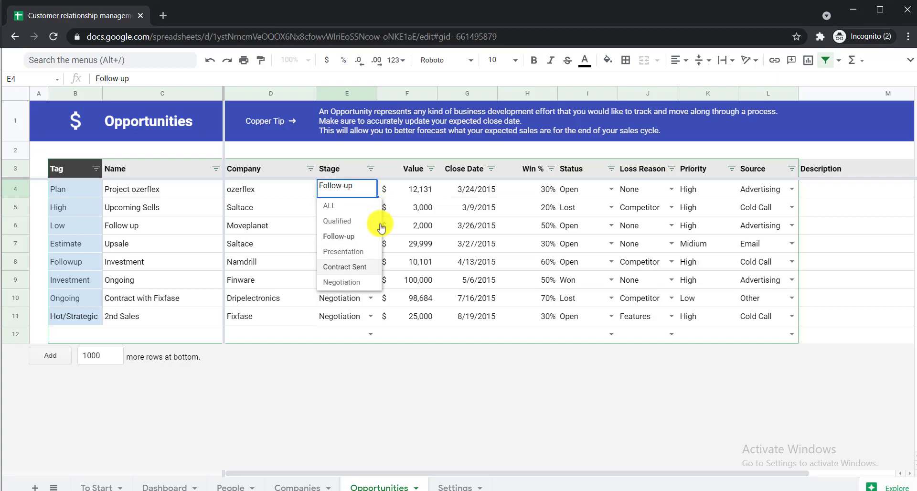
{"action": "left_click", "coordinate": [452, 487]}
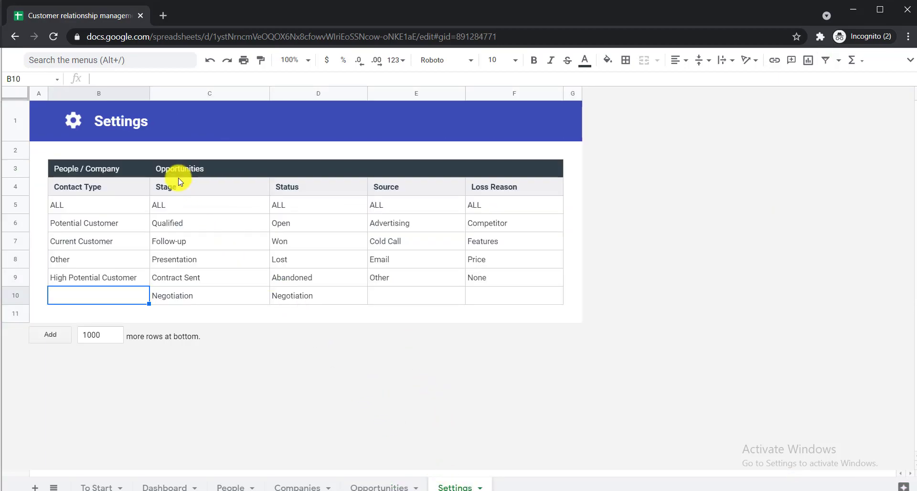
Enter 'xmn' in C11 on Settings as a new Stage option below Negotiation, then return to Opportunities
{"action": "left_click", "coordinate": [190, 206]}
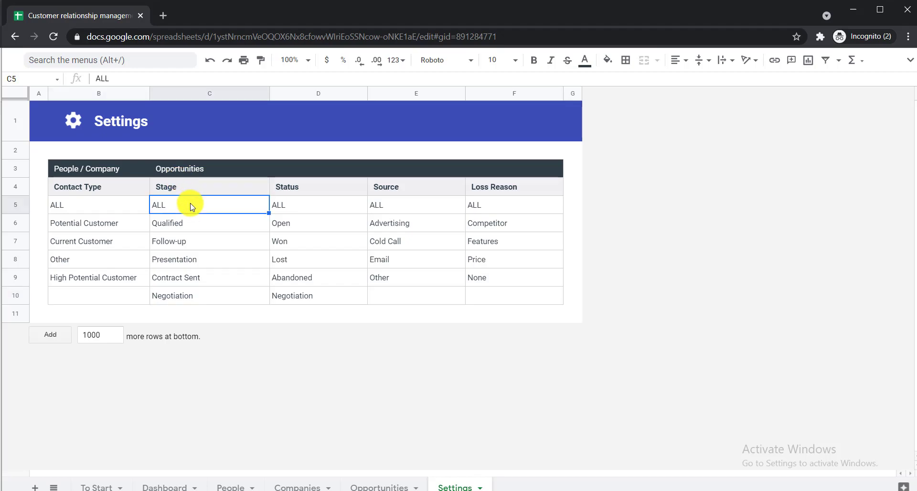
{"action": "left_click", "coordinate": [182, 314]}
{"action": "double_click", "coordinate": [182, 314]}
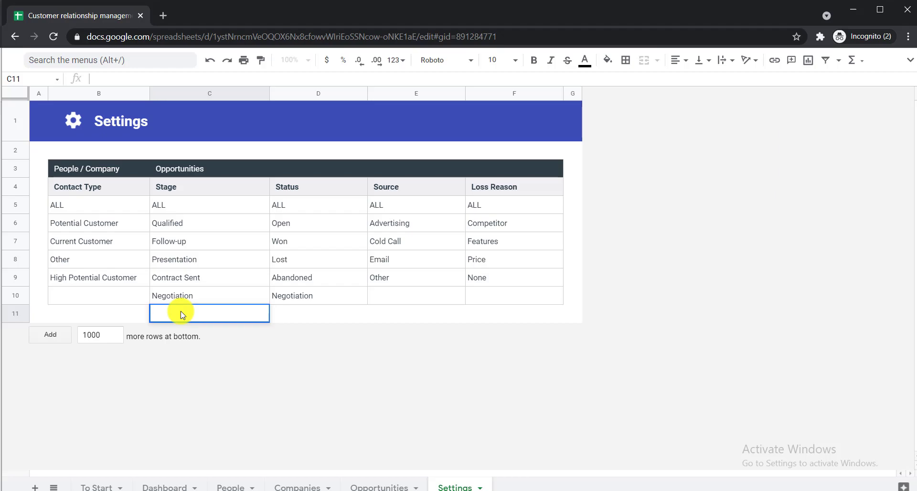
{"action": "type", "text": "xmn"}
{"action": "key", "text": "Return"}
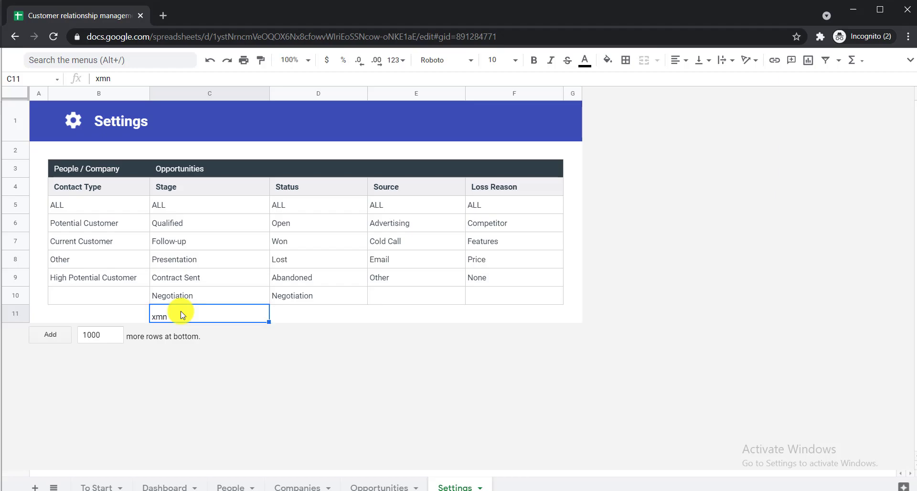
{"action": "left_click", "coordinate": [375, 487]}
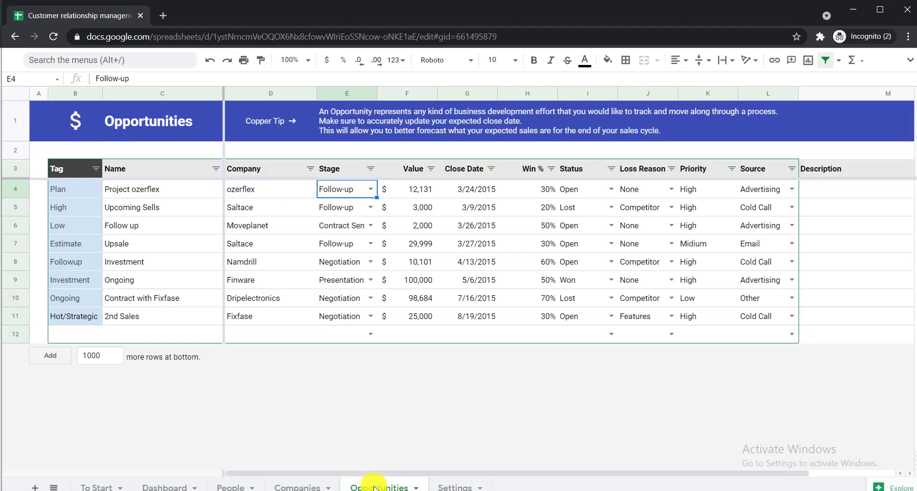
Check that xmn now appears in E4's Stage choices, then view the Dashboard
{"action": "left_click", "coordinate": [370, 189]}
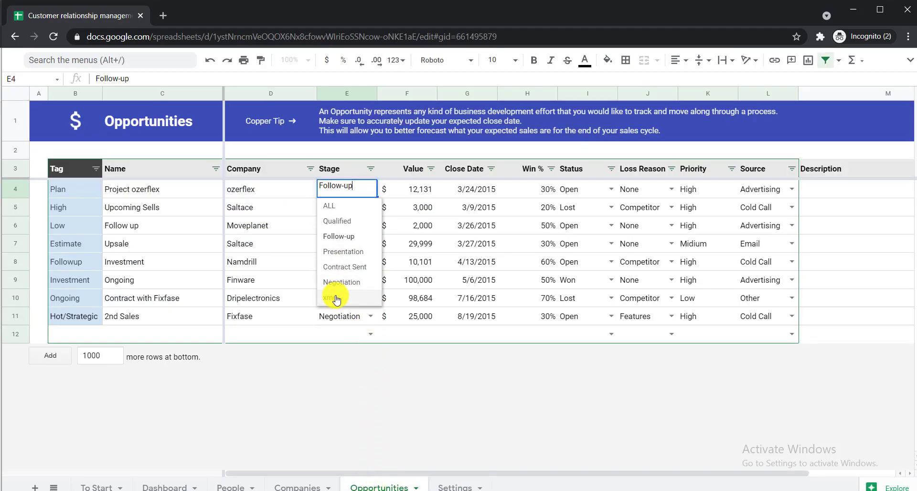
{"action": "left_click", "coordinate": [416, 191]}
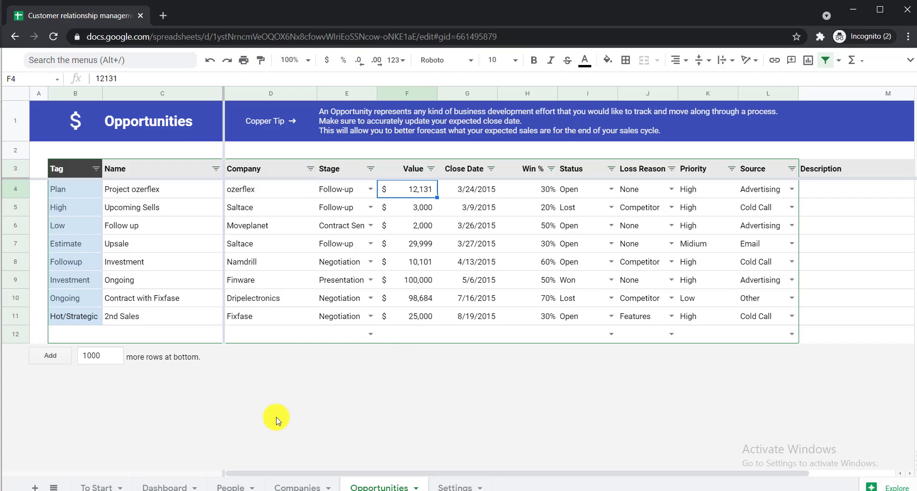
{"action": "left_click", "coordinate": [154, 487]}
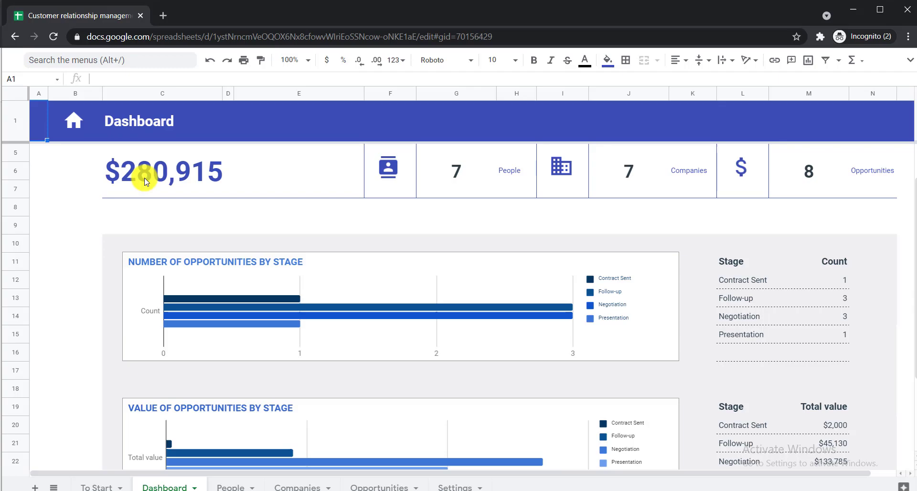
Append 00 to the Project ozerflex value in F4, making it $1,213,100
{"action": "left_click", "coordinate": [452, 487]}
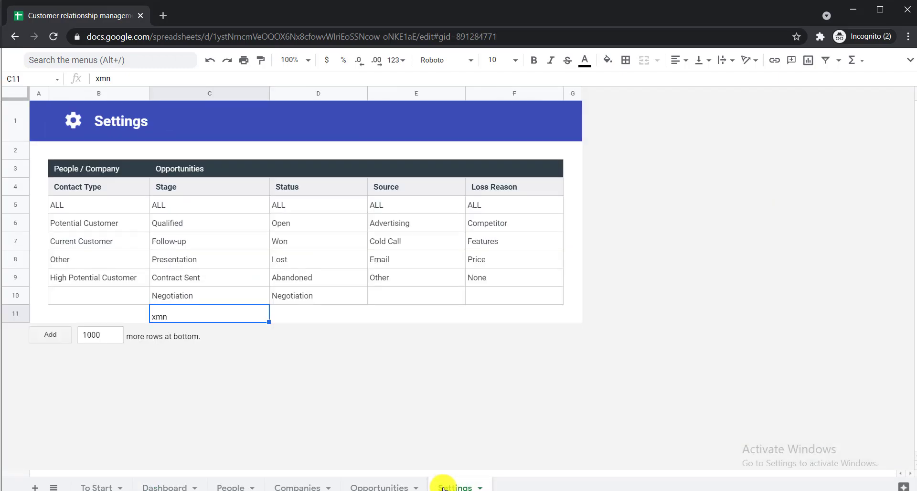
{"action": "left_click", "coordinate": [379, 486]}
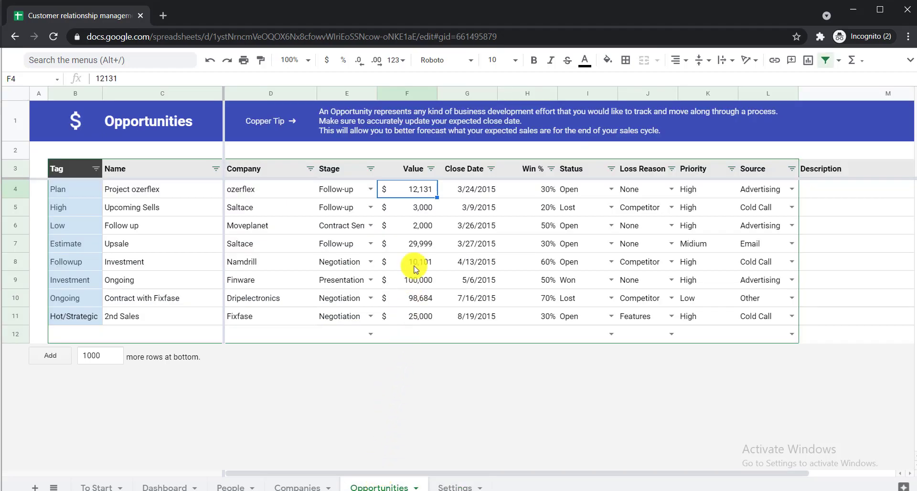
{"action": "double_click", "coordinate": [428, 186]}
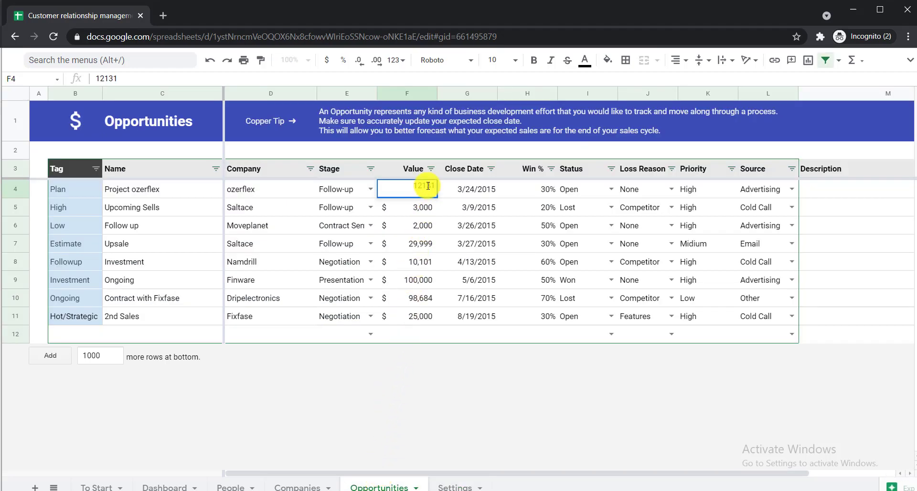
{"action": "type", "text": "00"}
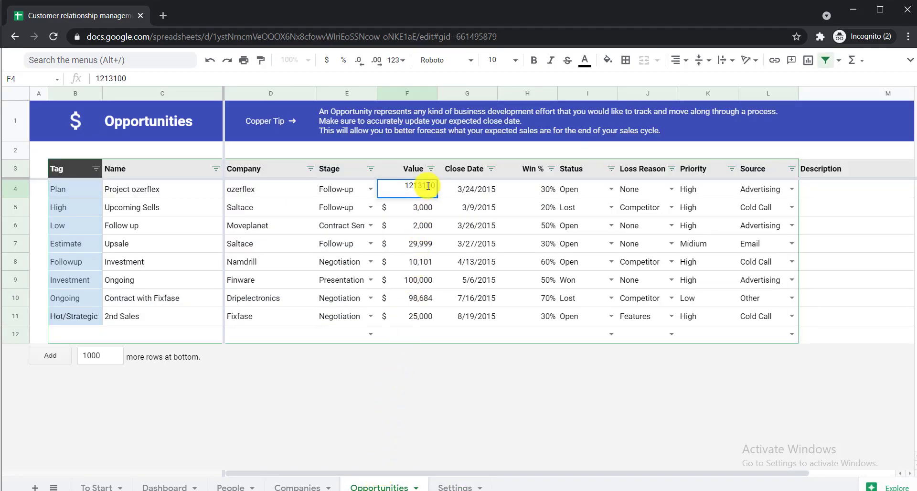
{"action": "key", "text": "Return"}
Review the updated Dashboard totals, then go to the People sheet
{"action": "left_click", "coordinate": [157, 486]}
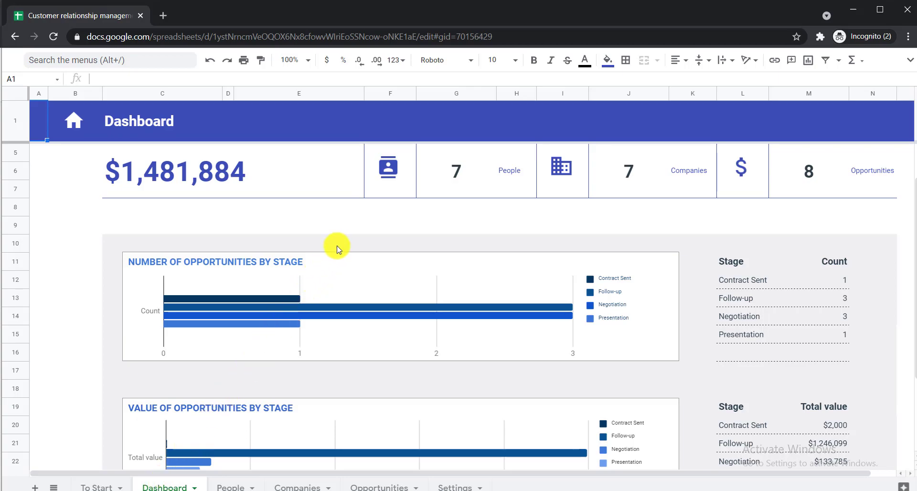
{"action": "scroll", "coordinate": [337, 247], "scroll_direction": "up", "scroll_amount": 2}
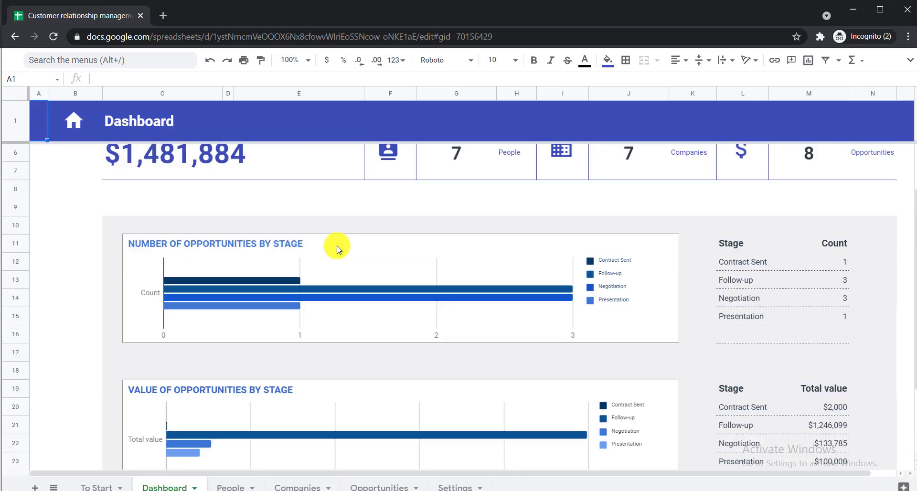
{"action": "scroll", "coordinate": [336, 248], "scroll_direction": "down", "scroll_amount": 2}
{"action": "scroll", "coordinate": [337, 248], "scroll_direction": "up", "scroll_amount": 2}
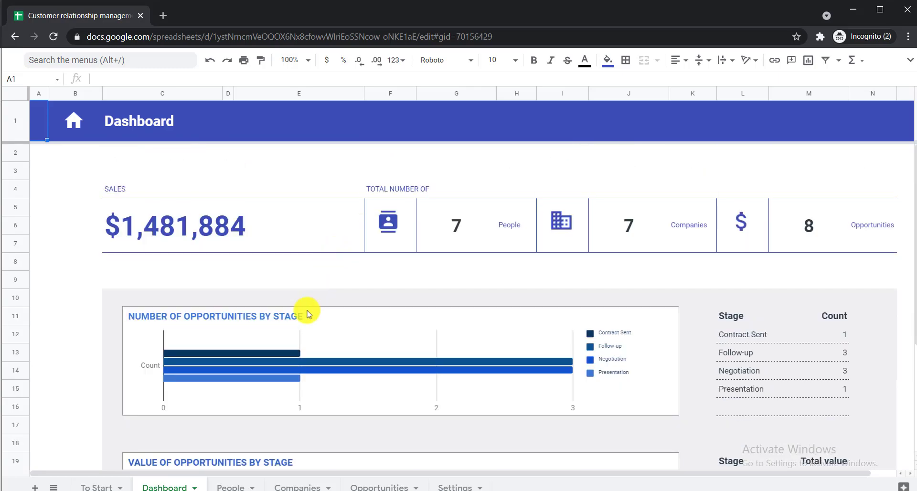
{"action": "left_click", "coordinate": [229, 487]}
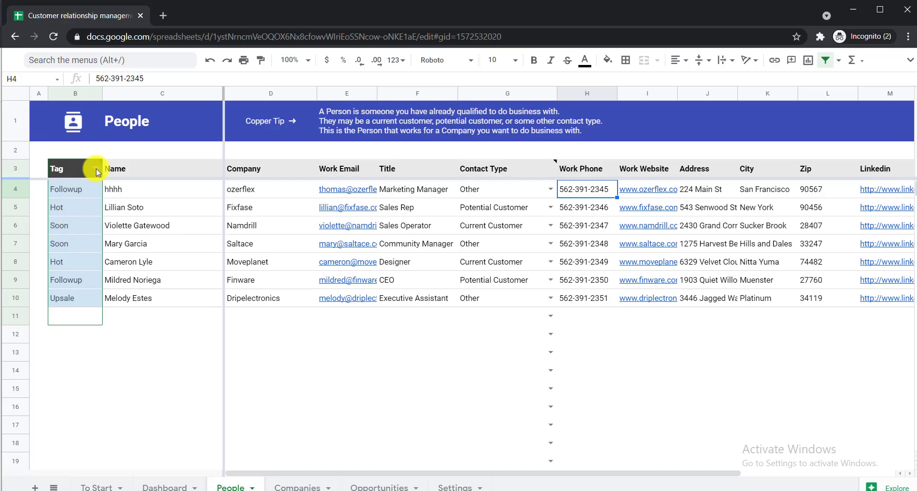
Filter the Tag column to Hot only, excluding Soon, Upsale, Followup and blank tags
{"action": "mouse_move", "coordinate": [97, 170]}
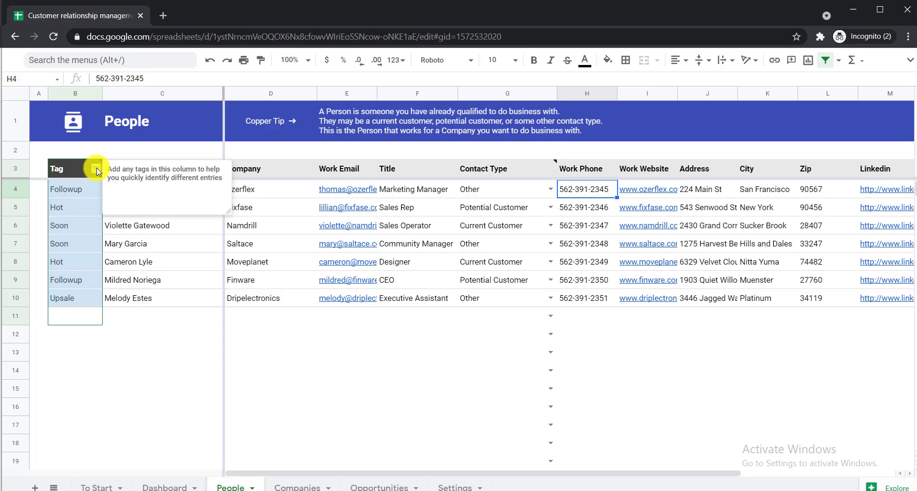
{"action": "left_click", "coordinate": [96, 170]}
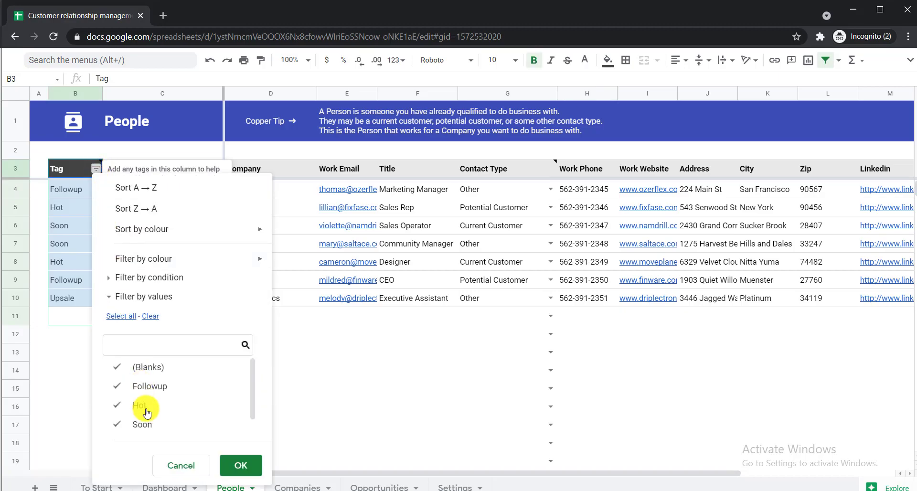
{"action": "scroll", "coordinate": [146, 412], "scroll_direction": "down", "scroll_amount": 2}
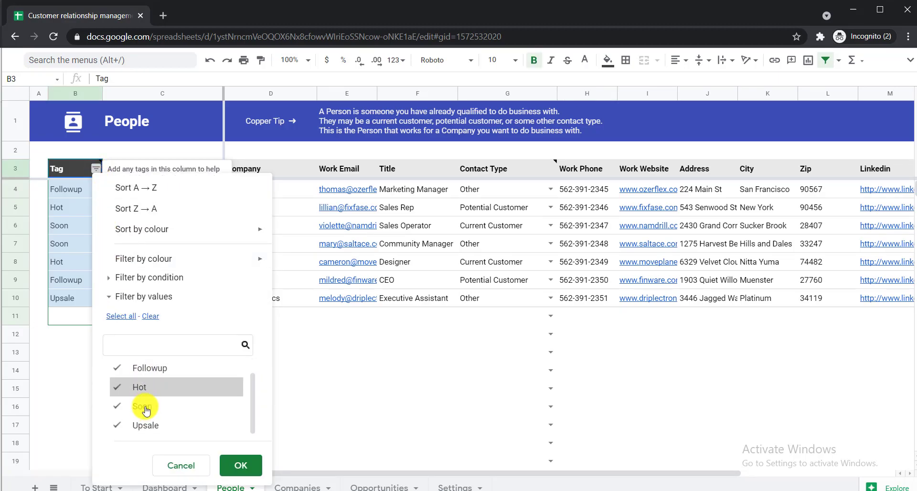
{"action": "left_click", "coordinate": [132, 406]}
{"action": "left_click", "coordinate": [130, 424]}
{"action": "left_click", "coordinate": [141, 369]}
{"action": "scroll", "coordinate": [144, 382], "scroll_direction": "up", "scroll_amount": 1}
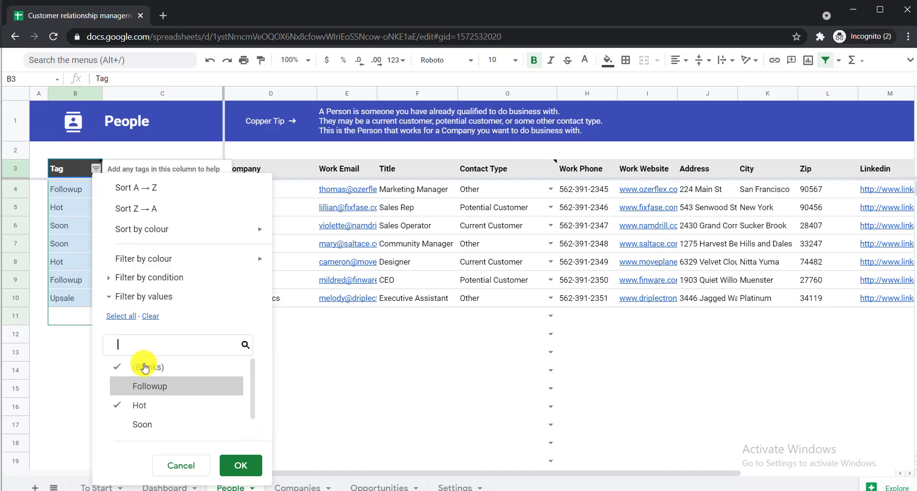
{"action": "left_click", "coordinate": [145, 368]}
{"action": "scroll", "coordinate": [144, 368], "scroll_direction": "down", "scroll_amount": 1}
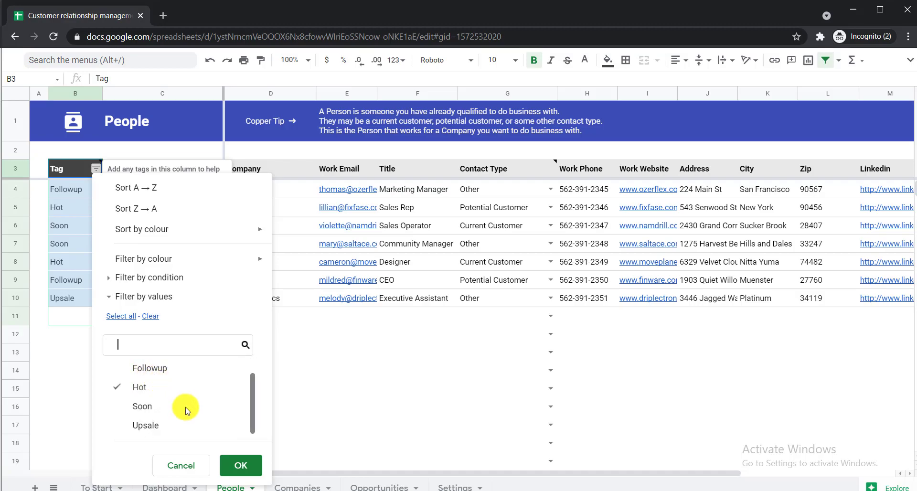
{"action": "left_click", "coordinate": [240, 465]}
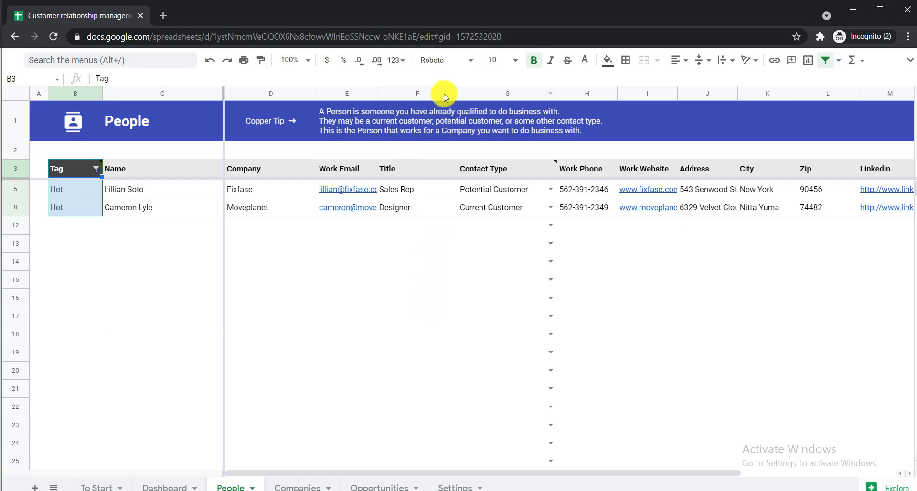
Copy the spreadsheet's web address from the Chrome address bar
{"action": "left_click", "coordinate": [450, 34]}
{"action": "key", "text": "ctrl+c"}
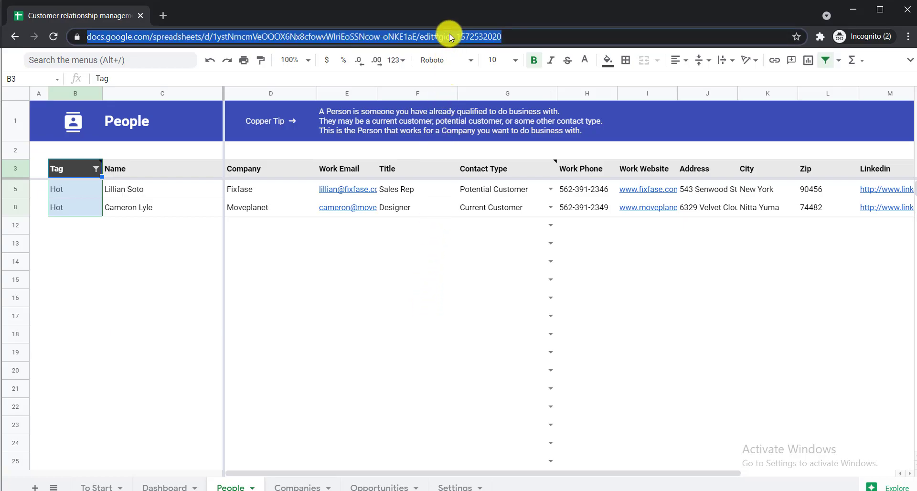
{"action": "right_click", "coordinate": [450, 34]}
{"action": "left_click", "coordinate": [481, 100]}
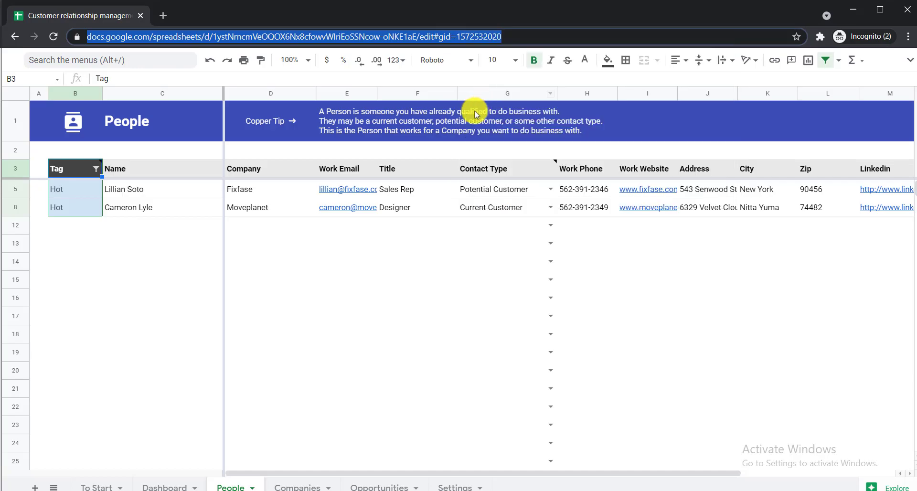
{"action": "left_click", "coordinate": [373, 287]}
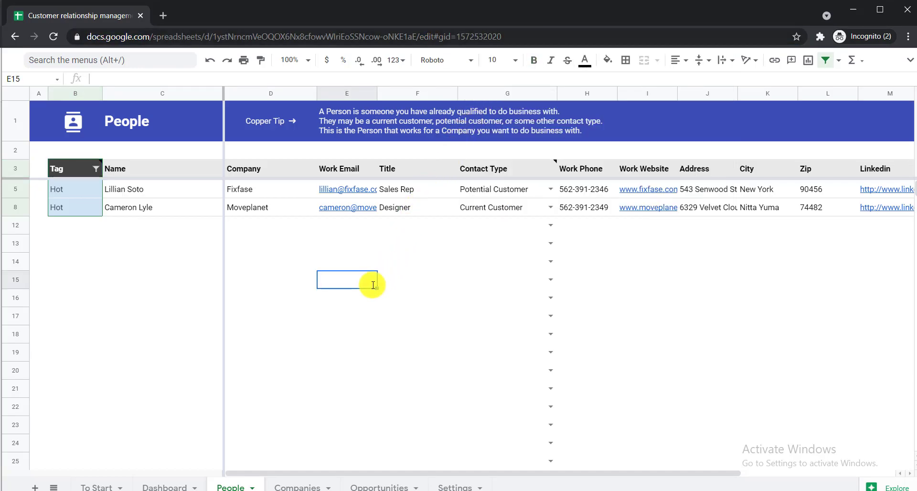
Load the copied spreadsheet address in a new Chrome tab
{"action": "left_click", "coordinate": [159, 14]}
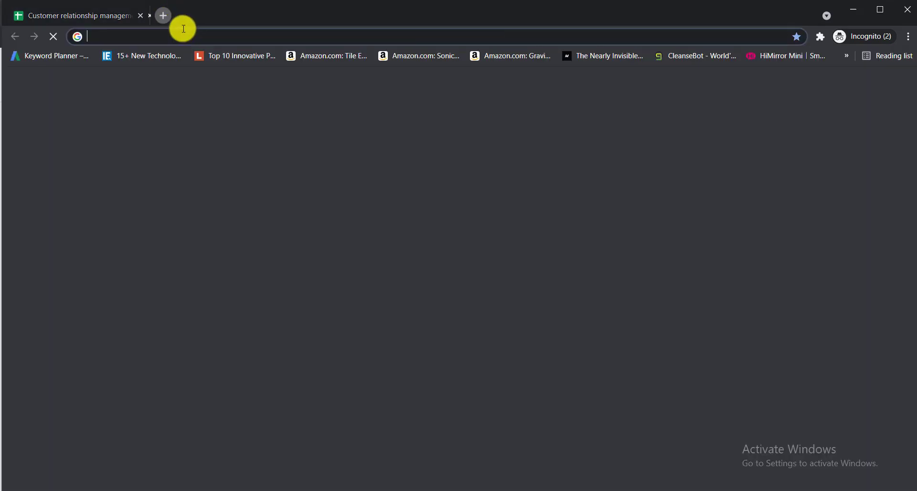
{"action": "right_click", "coordinate": [193, 37]}
{"action": "left_click", "coordinate": [232, 120]}
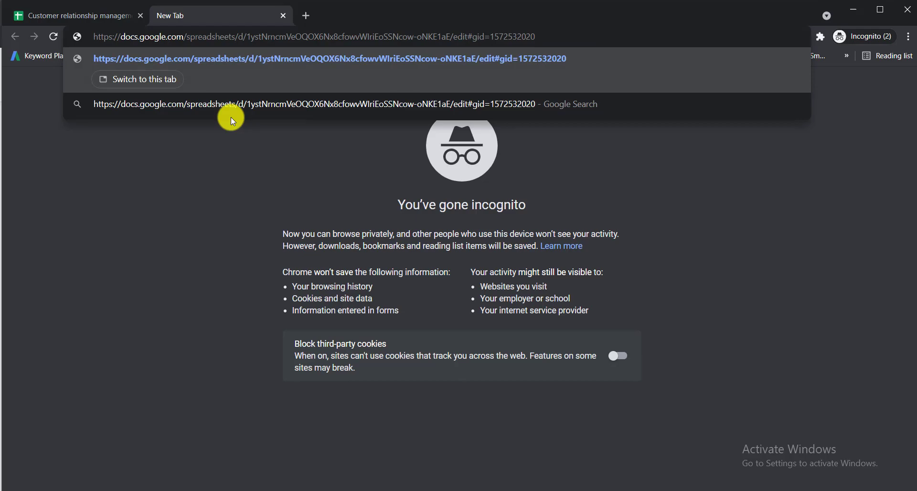
{"action": "key", "text": "Return"}
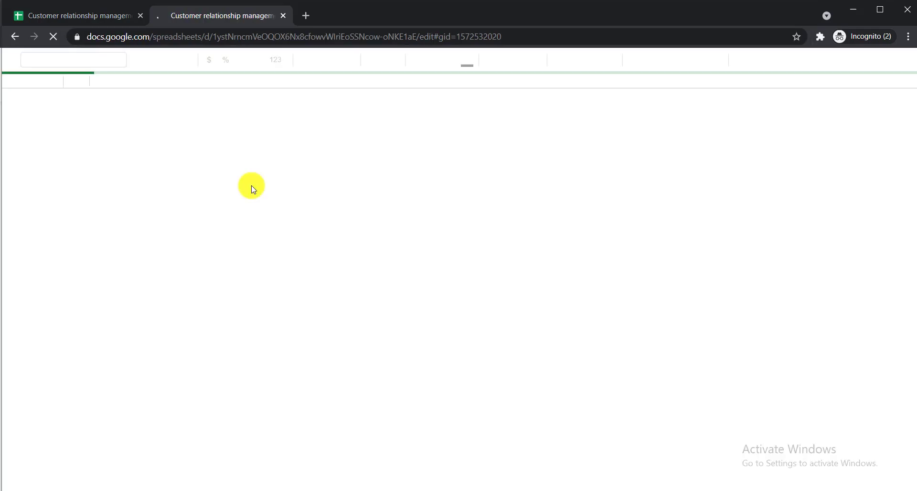